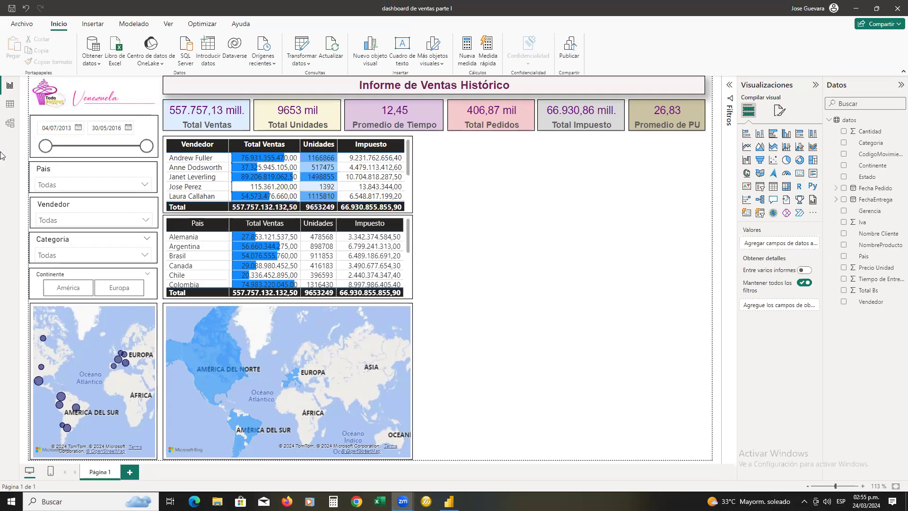
# Step: Add a clustered column chart beside the Vendedor table and resize it to match that table's height
pyautogui.moveTo(437, 177)
pyautogui.mouseDown()
pyautogui.moveTo(648, 165)
pyautogui.moveTo(780, 134)
pyautogui.mouseUp()
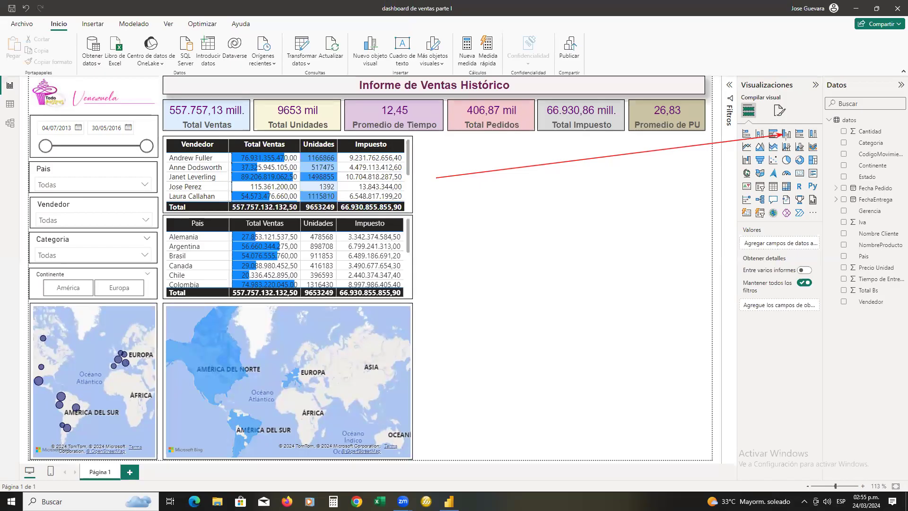
pyautogui.moveTo(775, 124); pyautogui.dragTo(794, 141)
pyautogui.click(786, 134)
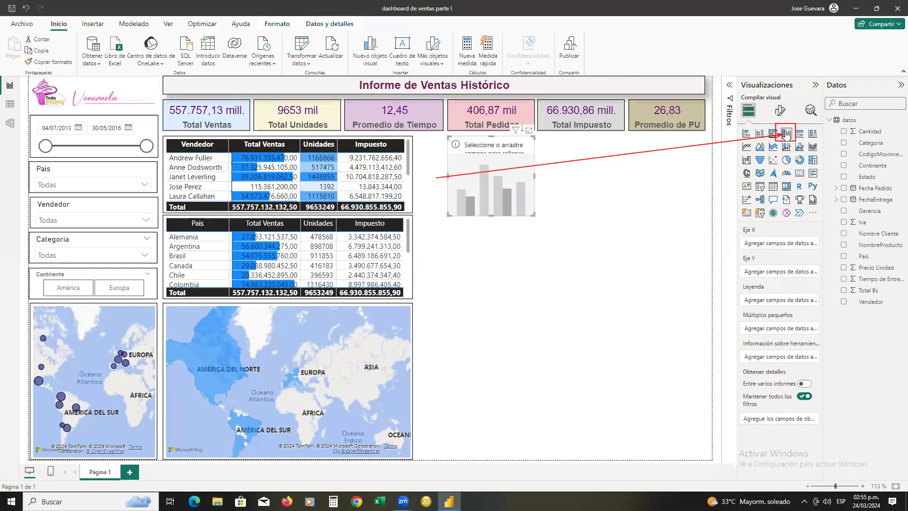
pyautogui.moveTo(450, 156); pyautogui.dragTo(433, 155)
pyautogui.moveTo(505, 180); pyautogui.dragTo(535, 179)
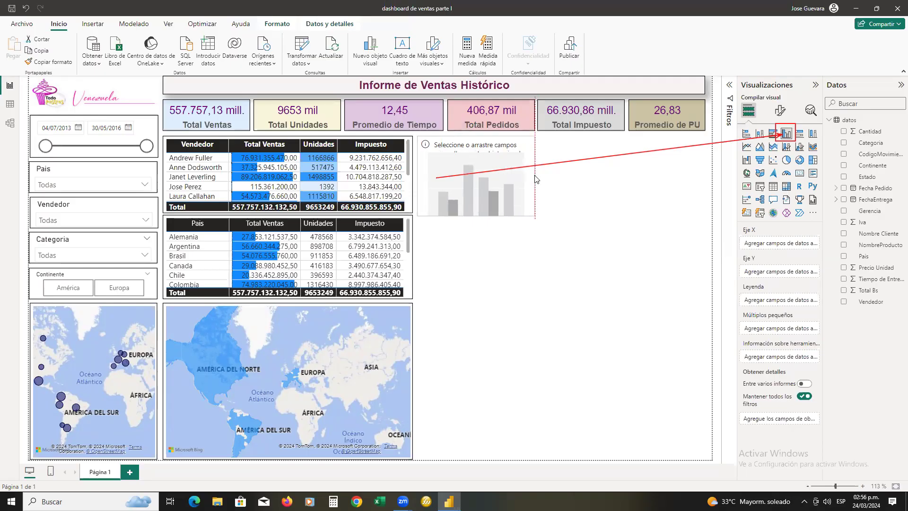
pyautogui.moveTo(476, 215); pyautogui.dragTo(476, 212)
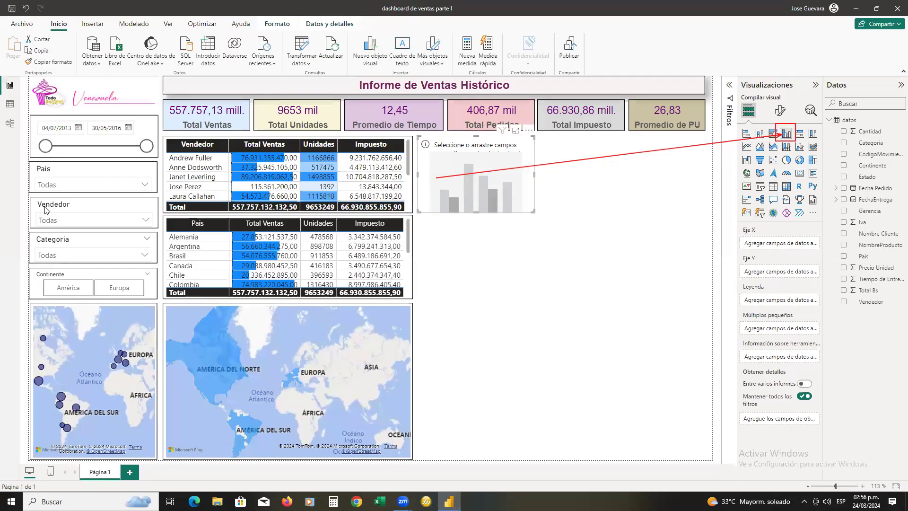
pyautogui.moveTo(522, 183)
pyautogui.mouseDown()
pyautogui.moveTo(705, 233)
pyautogui.moveTo(733, 236)
pyautogui.moveTo(730, 228)
pyautogui.moveTo(744, 238)
pyautogui.moveTo(731, 251)
pyautogui.mouseUp()
pyautogui.moveTo(513, 312); pyautogui.dragTo(677, 309)
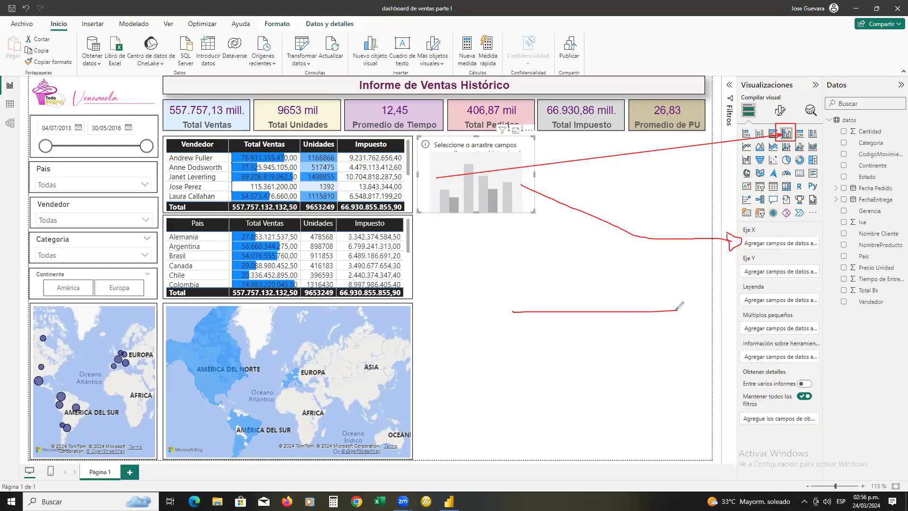
pyautogui.moveTo(537, 246); pyautogui.dragTo(536, 325)
pyautogui.moveTo(604, 315)
pyautogui.mouseDown()
pyautogui.moveTo(597, 328)
pyautogui.moveTo(610, 327)
pyautogui.mouseUp()
pyautogui.moveTo(496, 267); pyautogui.dragTo(517, 283)
pyautogui.moveTo(622, 321)
pyautogui.mouseDown()
pyautogui.moveTo(623, 334)
pyautogui.moveTo(643, 316)
pyautogui.moveTo(659, 332)
pyautogui.moveTo(653, 318)
pyautogui.mouseUp()
pyautogui.moveTo(560, 309)
pyautogui.mouseDown()
pyautogui.moveTo(564, 228)
pyautogui.moveTo(575, 306)
pyautogui.mouseUp()
pyautogui.moveTo(575, 274)
pyautogui.mouseDown()
pyautogui.moveTo(586, 280)
pyautogui.moveTo(592, 310)
pyautogui.mouseUp()
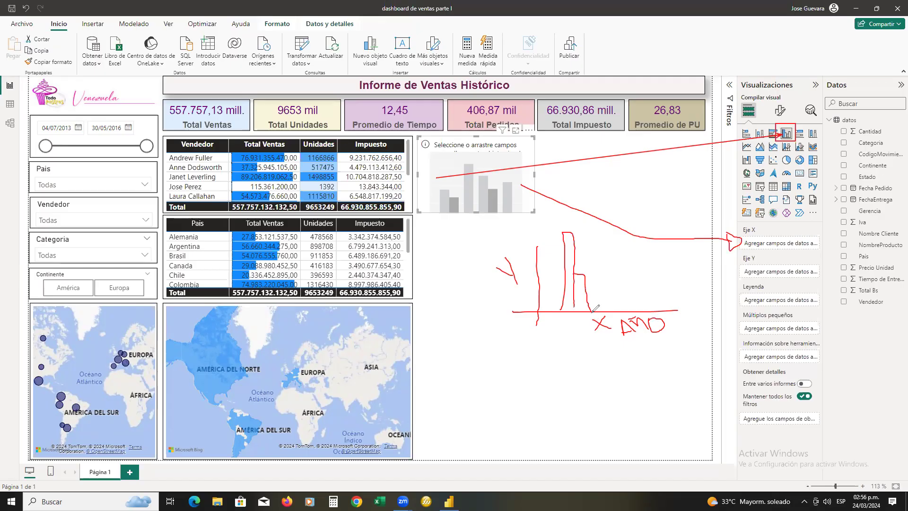
pyautogui.click(36, 230)
pyautogui.moveTo(630, 228)
pyautogui.mouseDown()
pyautogui.moveTo(555, 285)
pyautogui.moveTo(478, 288)
pyautogui.moveTo(640, 312)
pyautogui.moveTo(626, 323)
pyautogui.moveTo(730, 273)
pyautogui.moveTo(732, 243)
pyautogui.mouseUp()
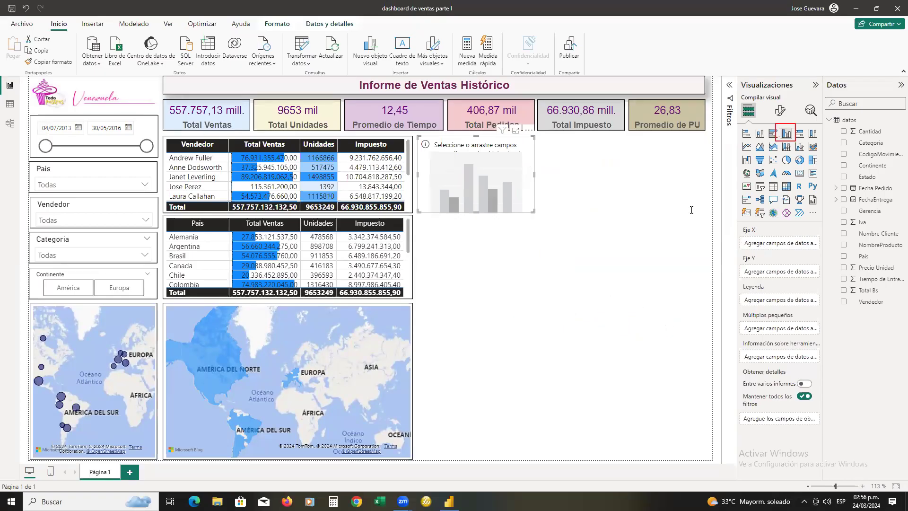
# Step: Assign Fecha Pedido to the chart's X axis and Total Bs to its Y axis, and enlarge the chart
pyautogui.moveTo(873, 191); pyautogui.dragTo(788, 245)
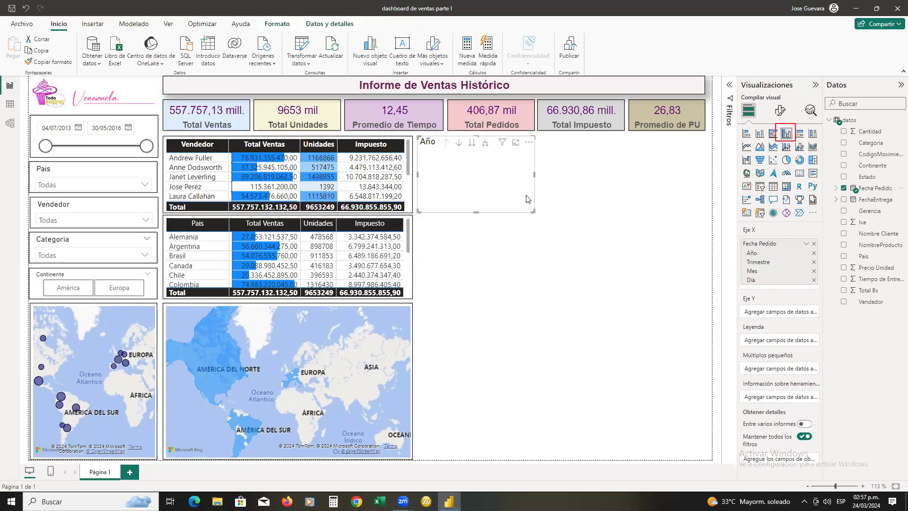
pyautogui.moveTo(863, 290); pyautogui.dragTo(779, 315)
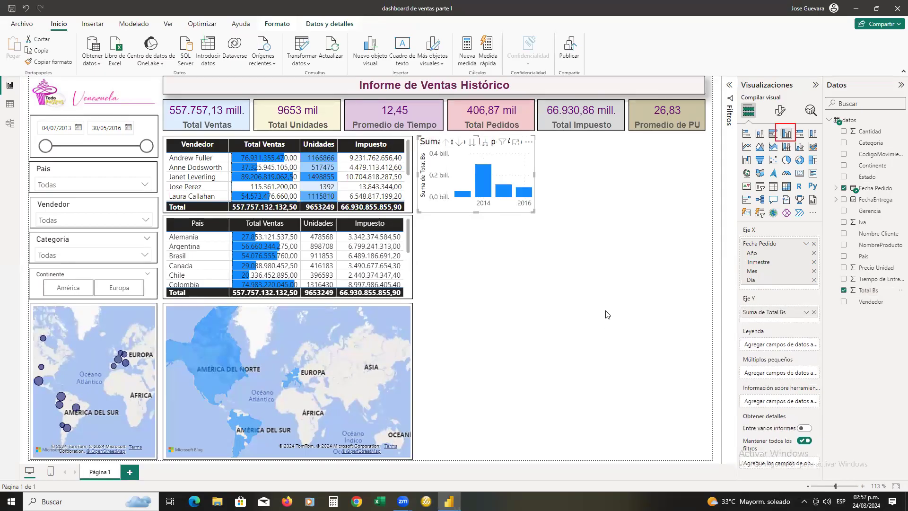
pyautogui.moveTo(534, 174); pyautogui.dragTo(687, 176)
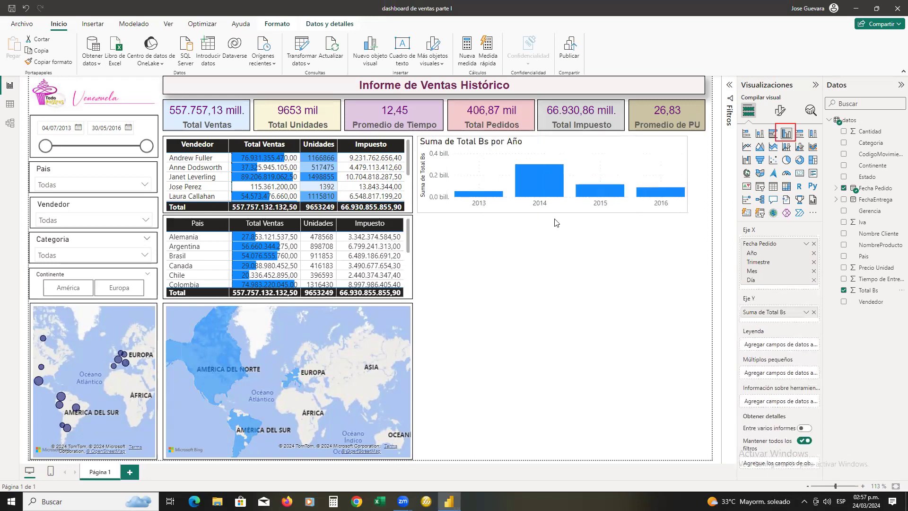
pyautogui.moveTo(553, 213); pyautogui.dragTo(547, 307)
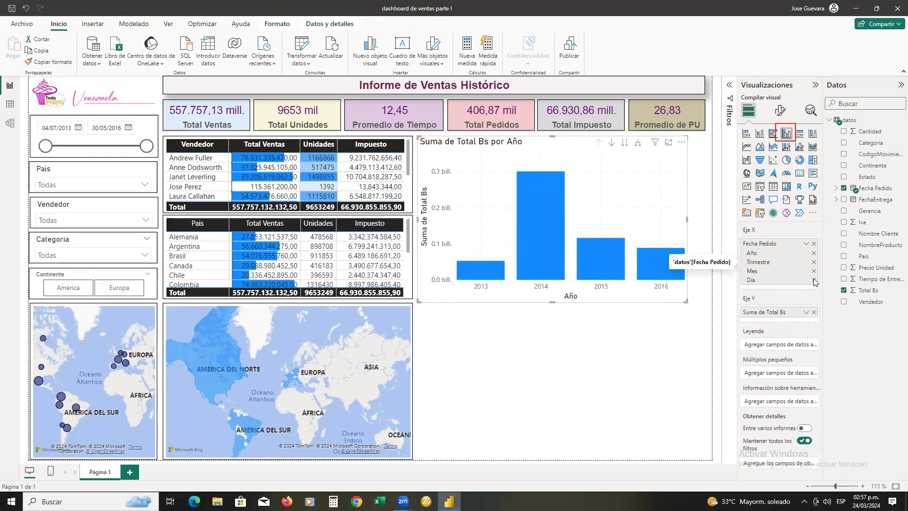
# Step: Remove the Día, Mes and Trimestre levels from the X-axis date hierarchy, leaving only Año
pyautogui.click(813, 281)
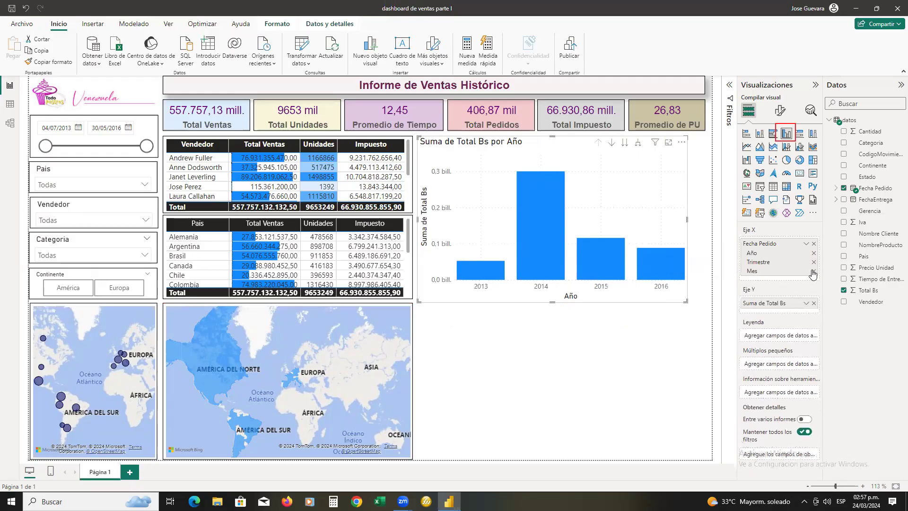
pyautogui.click(813, 272)
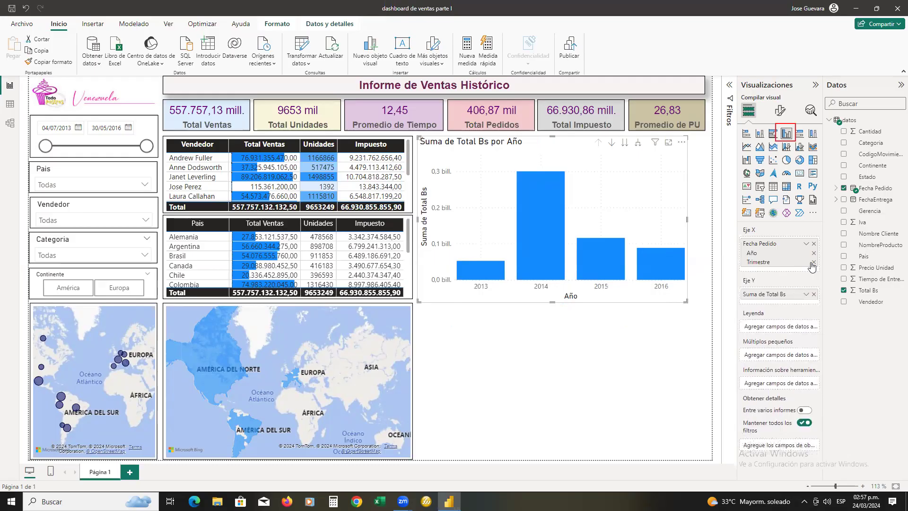
pyautogui.click(813, 263)
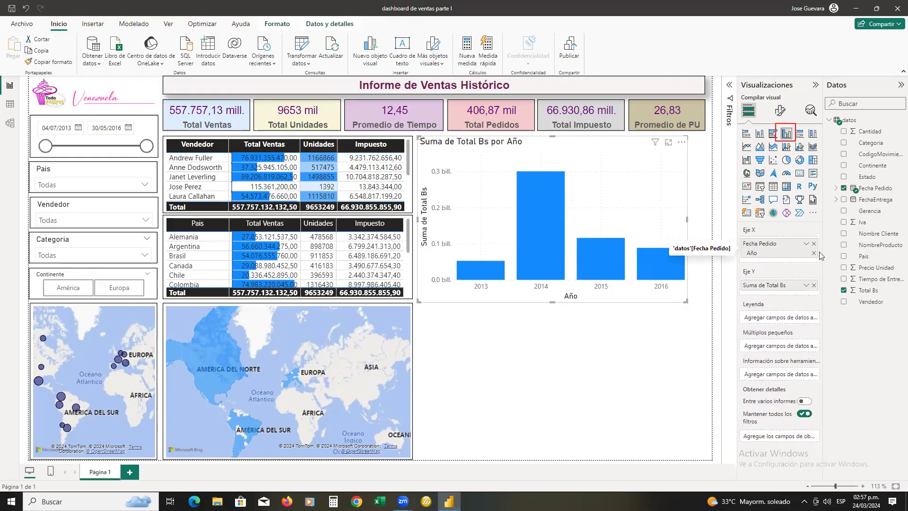
# Step: Shrink the column chart back to a small visual beside the Vendedor table, under the Total Pedidos card
pyautogui.moveTo(530, 183)
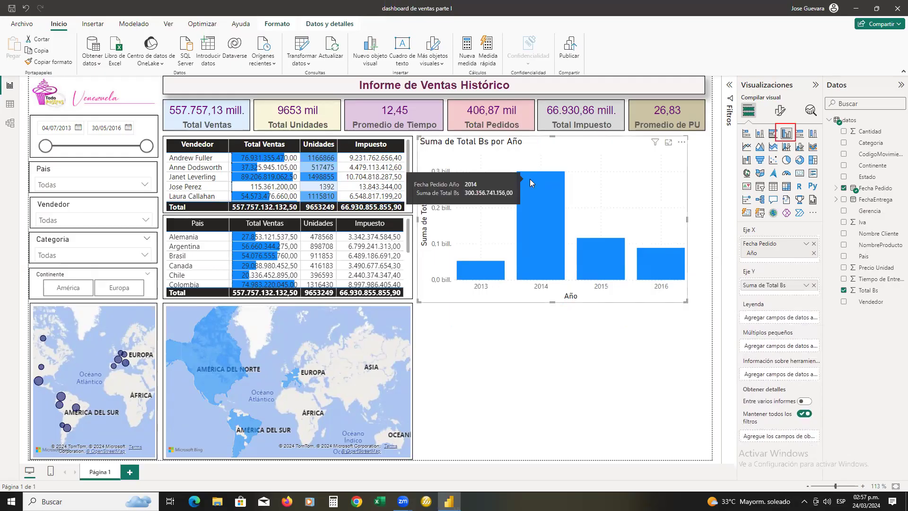
pyautogui.moveTo(685, 300); pyautogui.dragTo(592, 258)
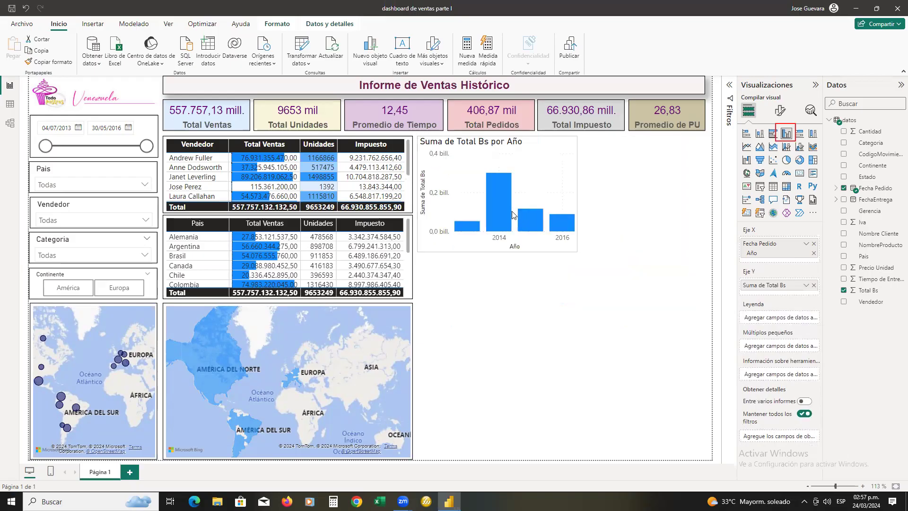
pyautogui.moveTo(511, 212); pyautogui.dragTo(534, 217)
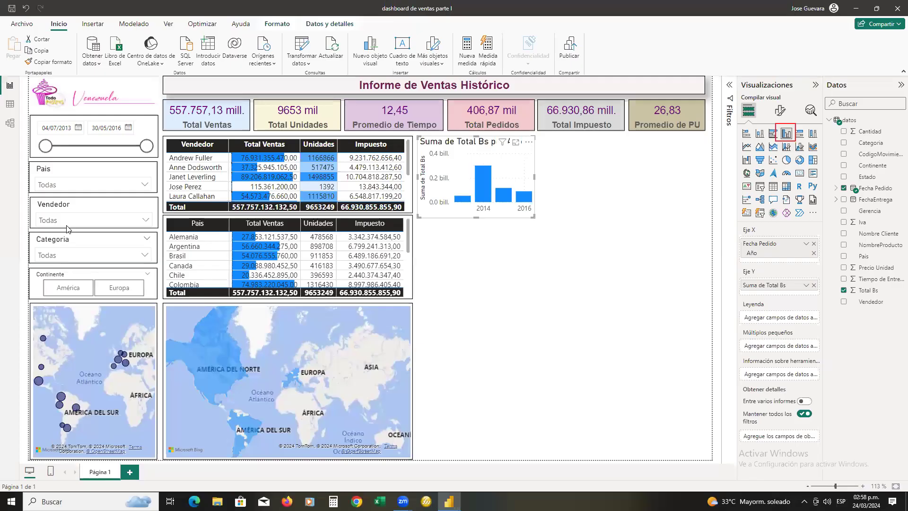
# Step: Set the font size of the column chart's X-axis values to 8
pyautogui.moveTo(483, 189); pyautogui.dragTo(775, 110)
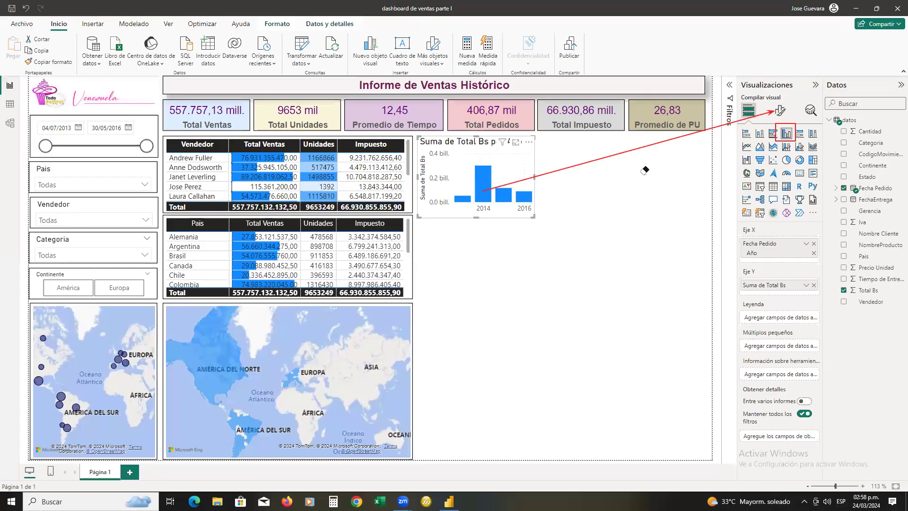
pyautogui.click(782, 139)
pyautogui.click(780, 111)
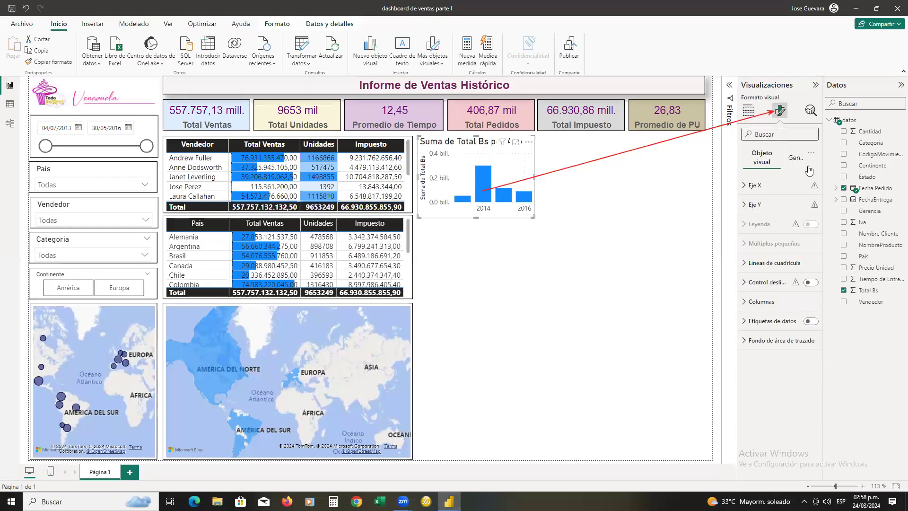
pyautogui.click(745, 190)
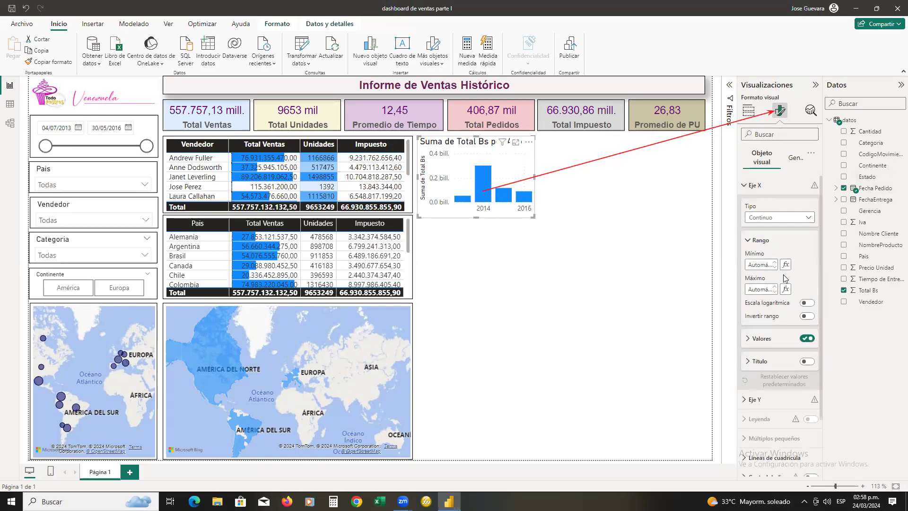
pyautogui.click(749, 340)
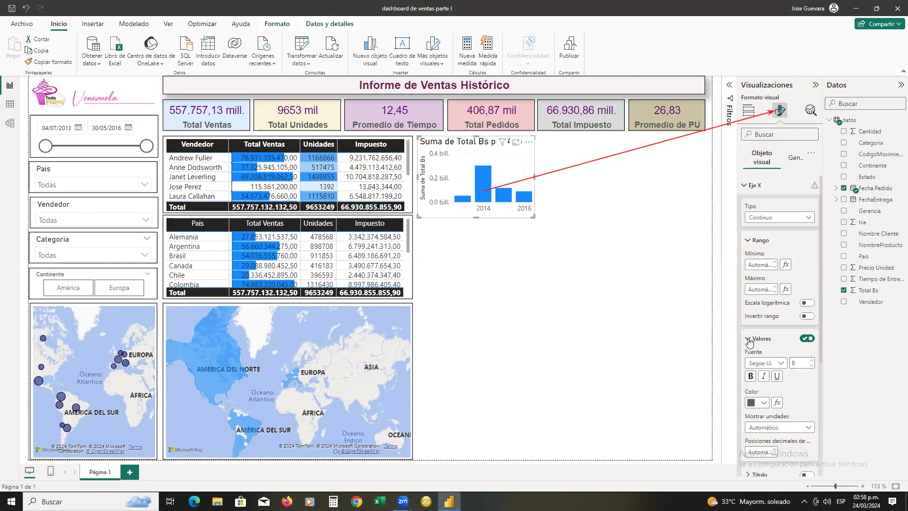
pyautogui.click(812, 366)
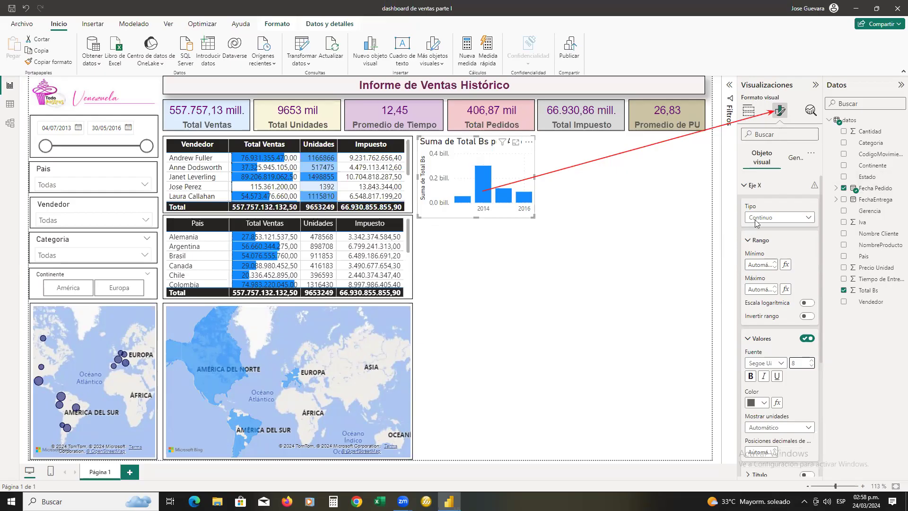
pyautogui.click(745, 185)
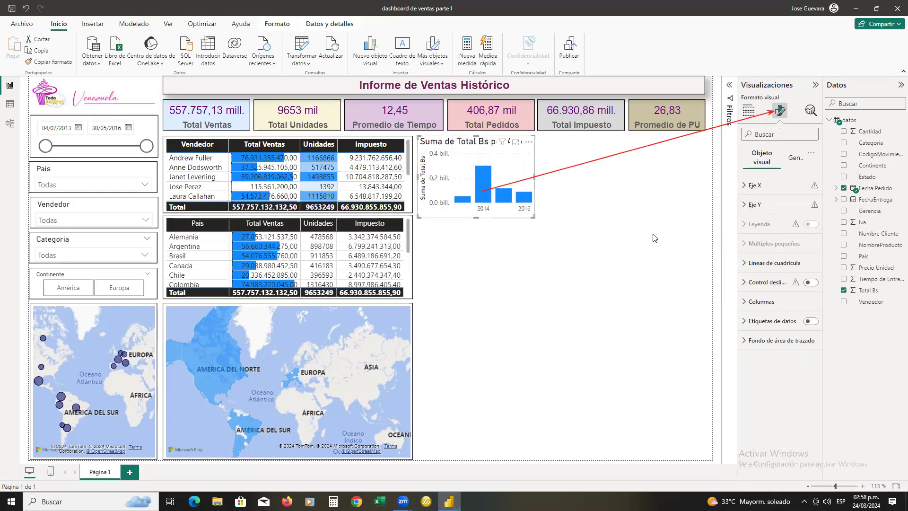
# Step: Hide the chart's Y-axis title and format the Y-axis values in DIN Light at size 8
pyautogui.click(745, 205)
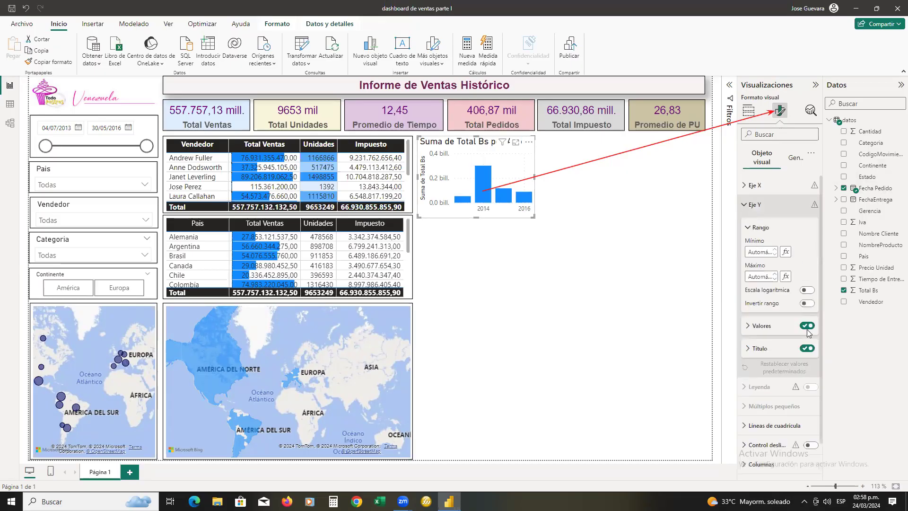
pyautogui.click(805, 348)
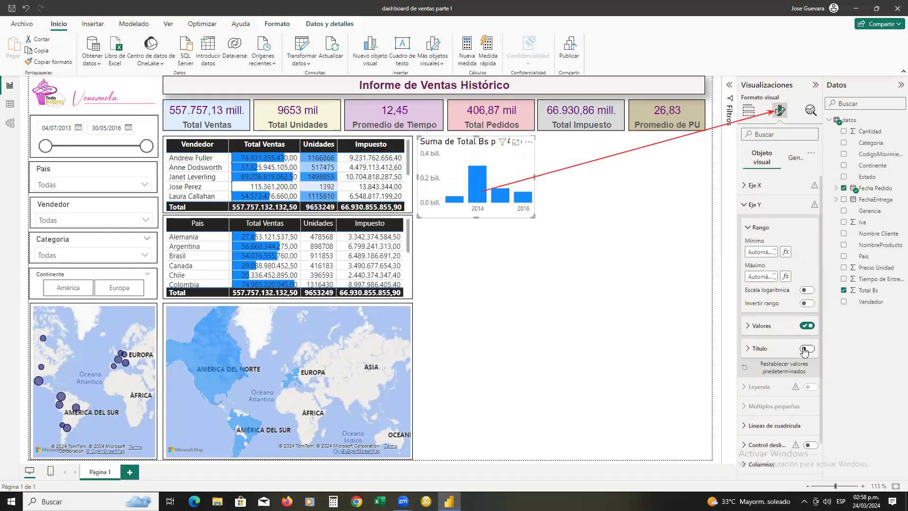
pyautogui.click(749, 326)
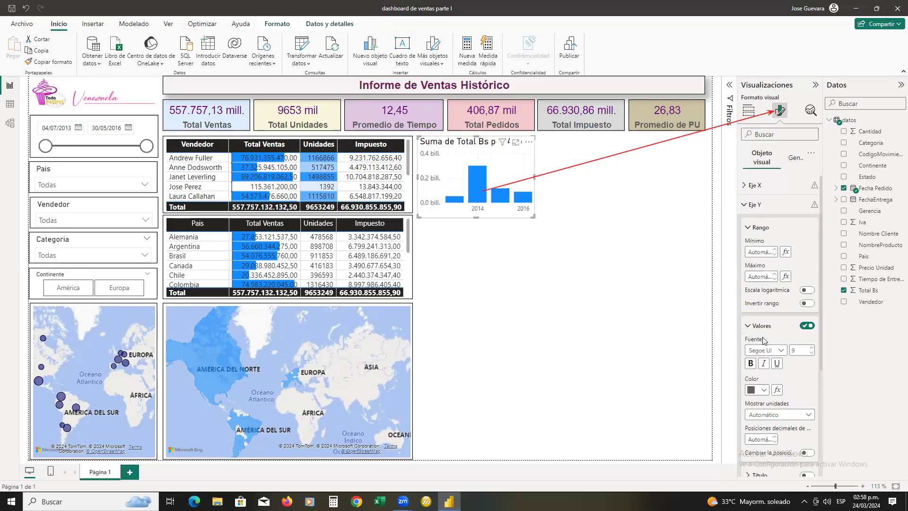
pyautogui.click(811, 353)
pyautogui.click(781, 351)
pyautogui.click(781, 350)
pyautogui.click(780, 351)
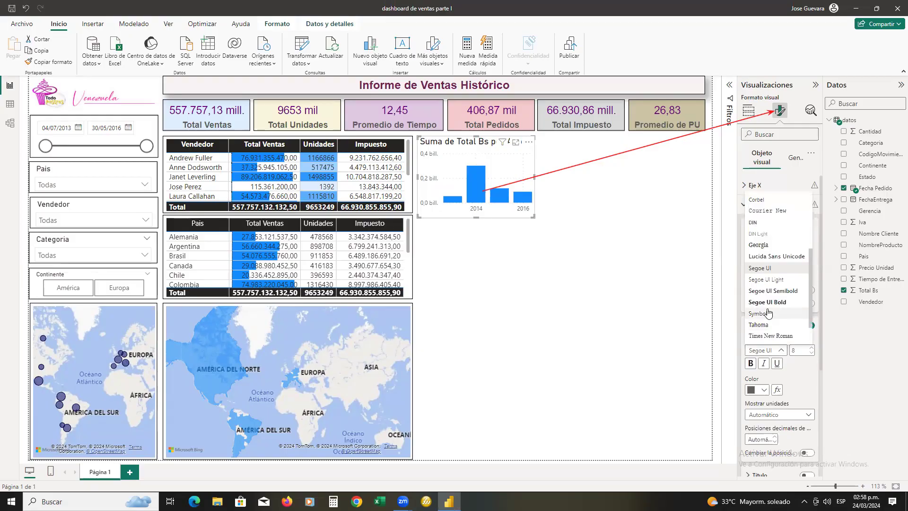
pyautogui.click(759, 235)
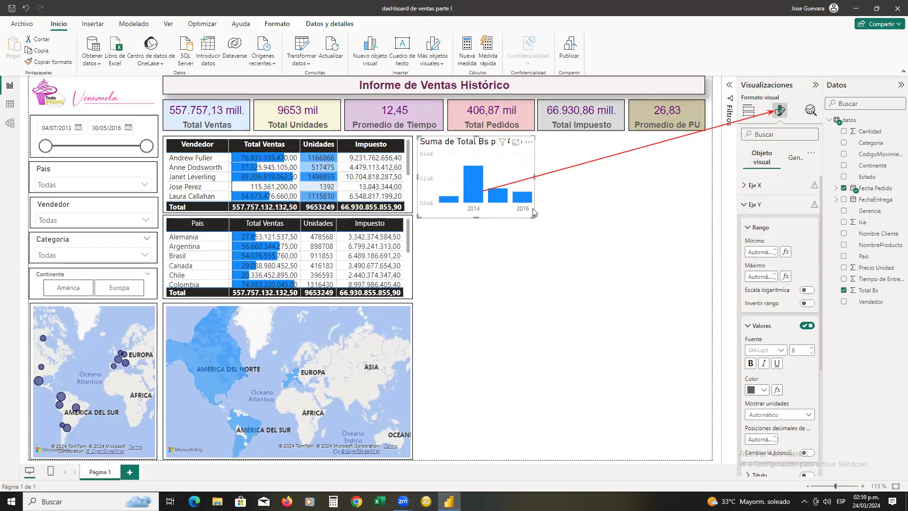
pyautogui.click(750, 208)
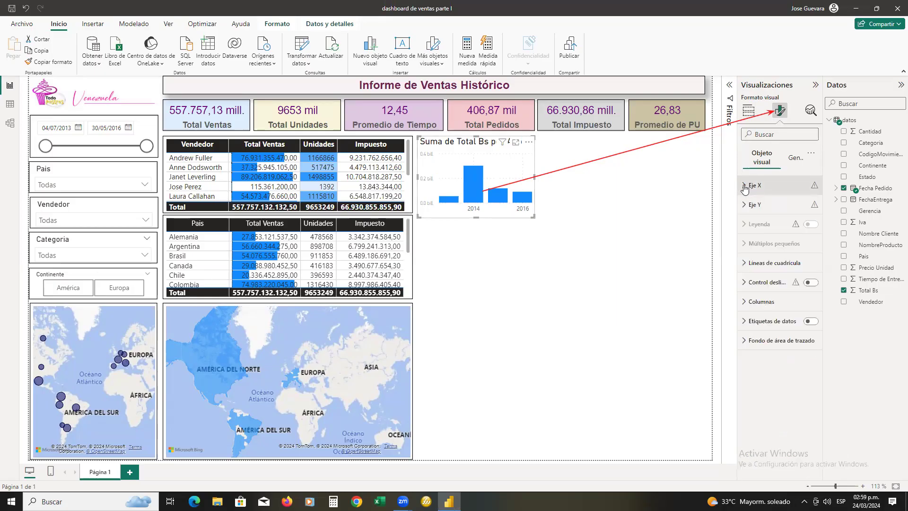
# Step: Change the font of the chart's X-axis values to DIN Light
pyautogui.click(744, 186)
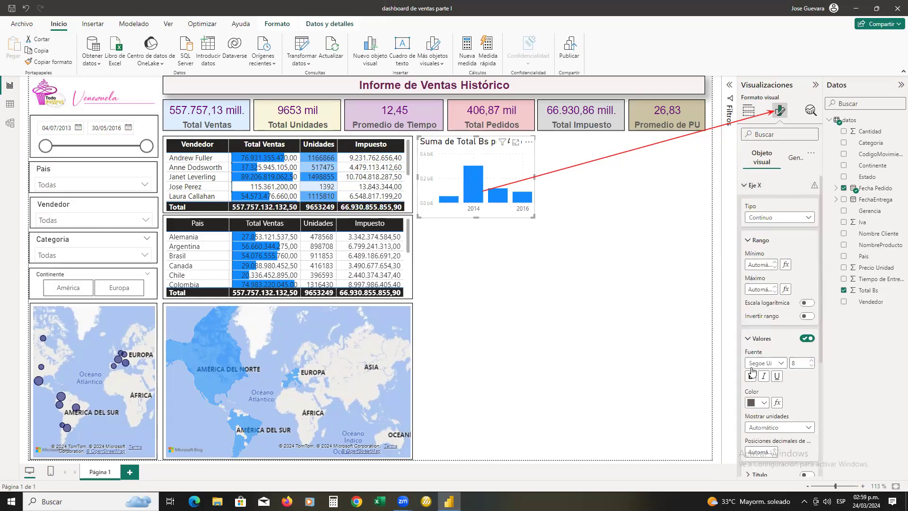
pyautogui.scroll(-4, 752, 371)
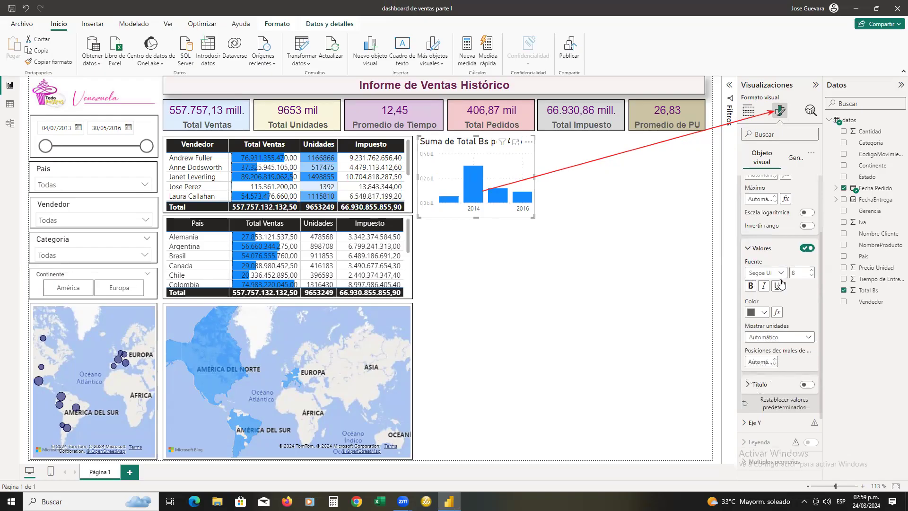
pyautogui.click(782, 274)
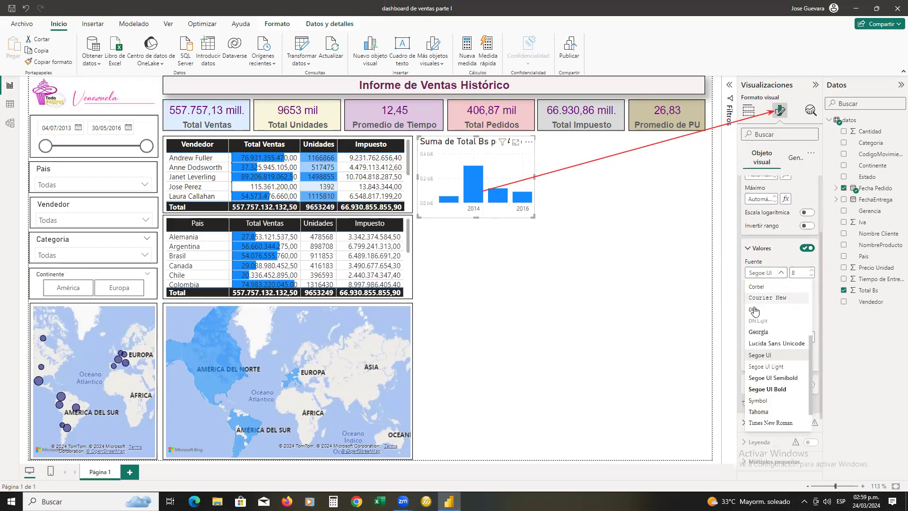
pyautogui.click(759, 321)
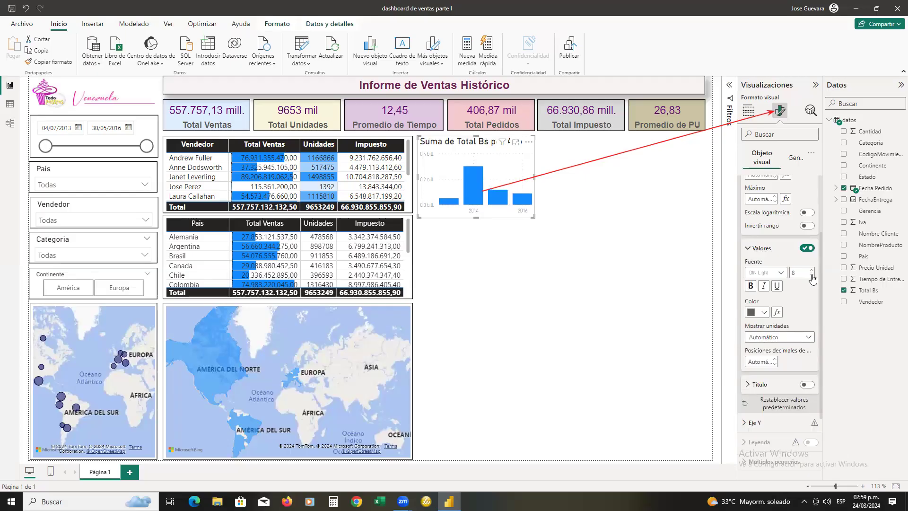
pyautogui.click(811, 277)
# Step: Turn off the column chart's title and widen the chart until it ends below the Total Impuesto card
pyautogui.click(798, 168)
pyautogui.click(806, 206)
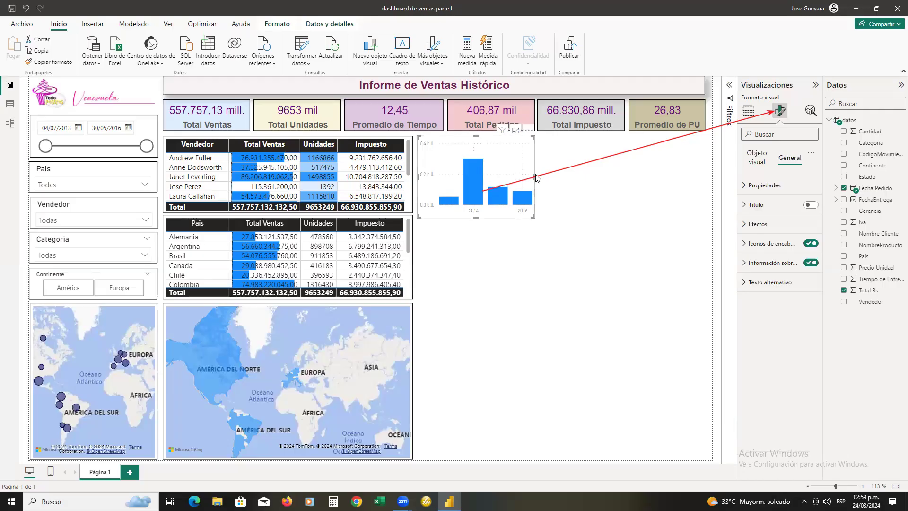
pyautogui.moveTo(534, 177); pyautogui.dragTo(625, 179)
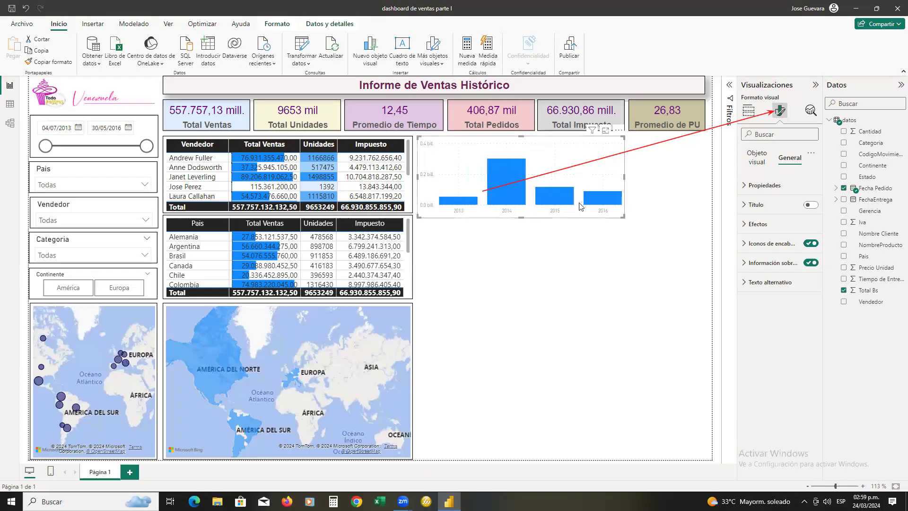
# Step: Examine the column chart's formatting options for category selection, color, transparency and border
pyautogui.click(765, 158)
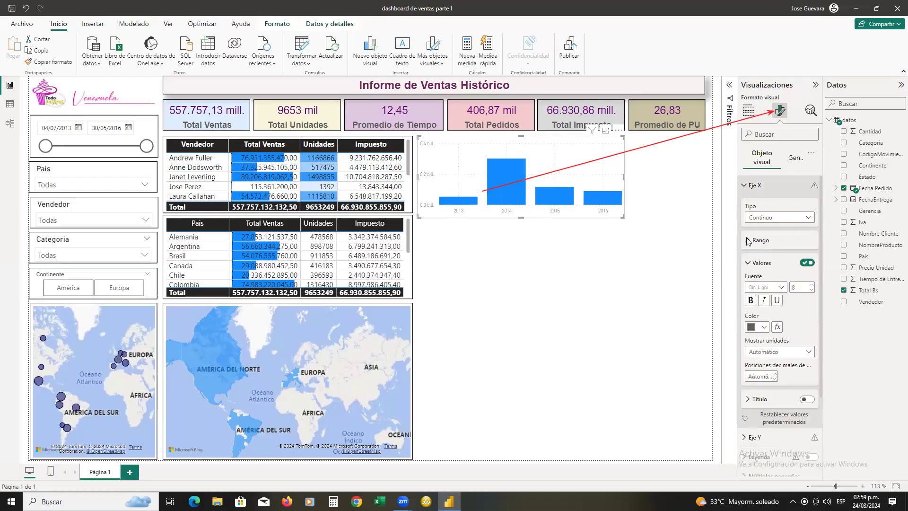
pyautogui.click(750, 187)
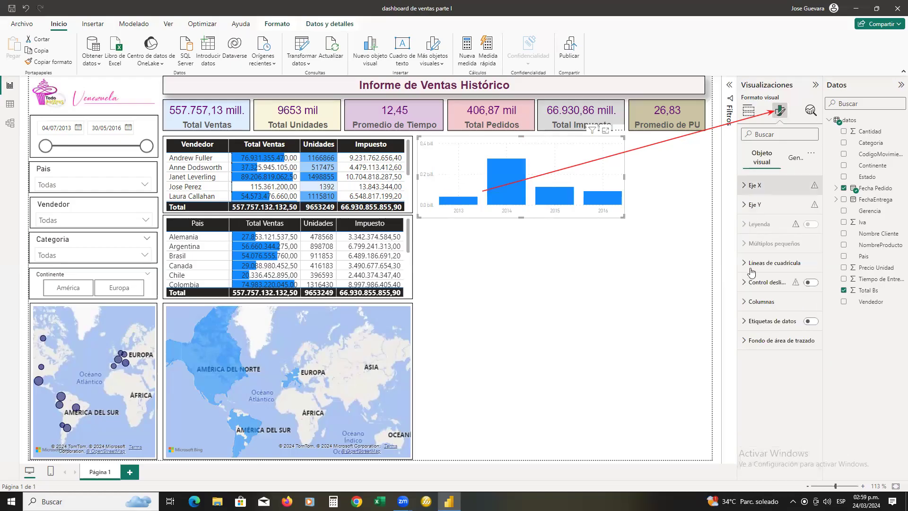
pyautogui.click(744, 303)
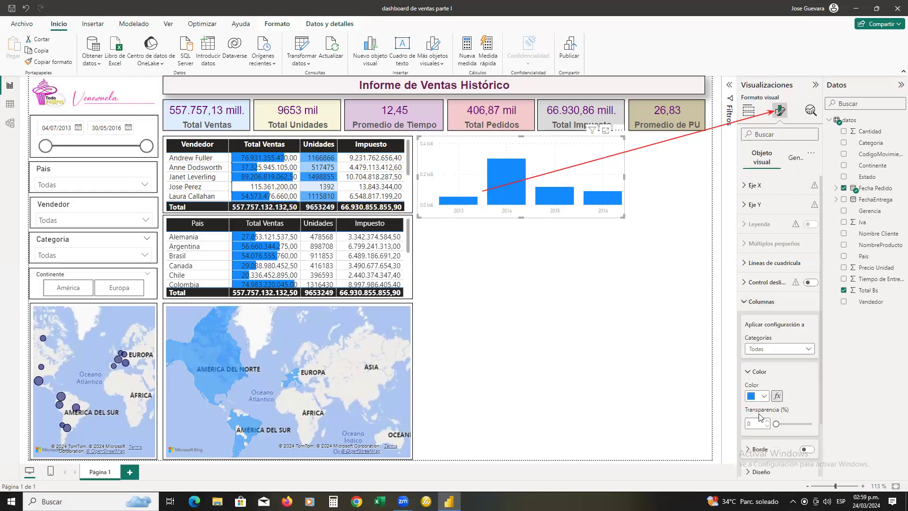
pyautogui.scroll(-1, 757, 411)
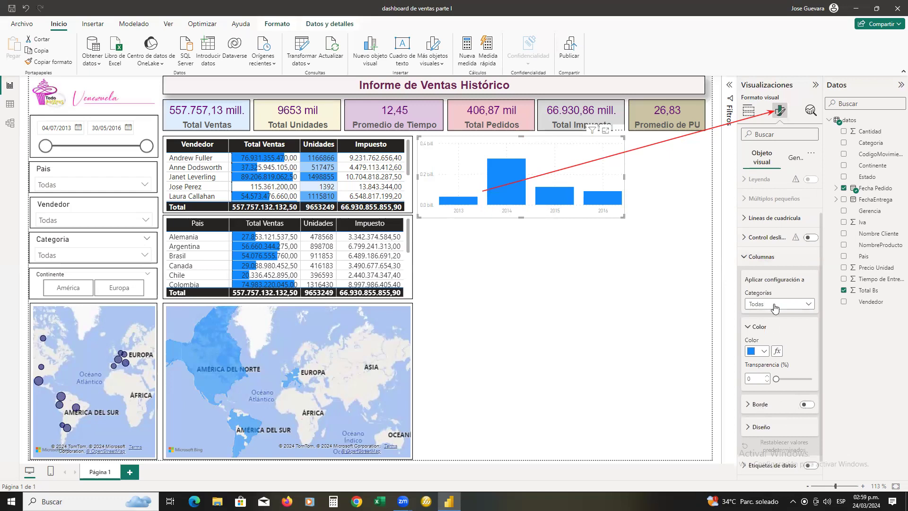
pyautogui.click(809, 305)
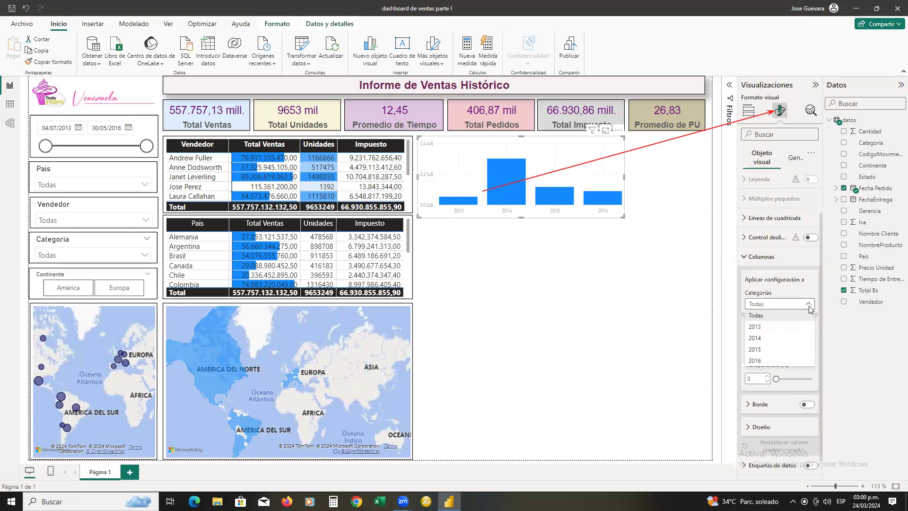
pyautogui.click(549, 276)
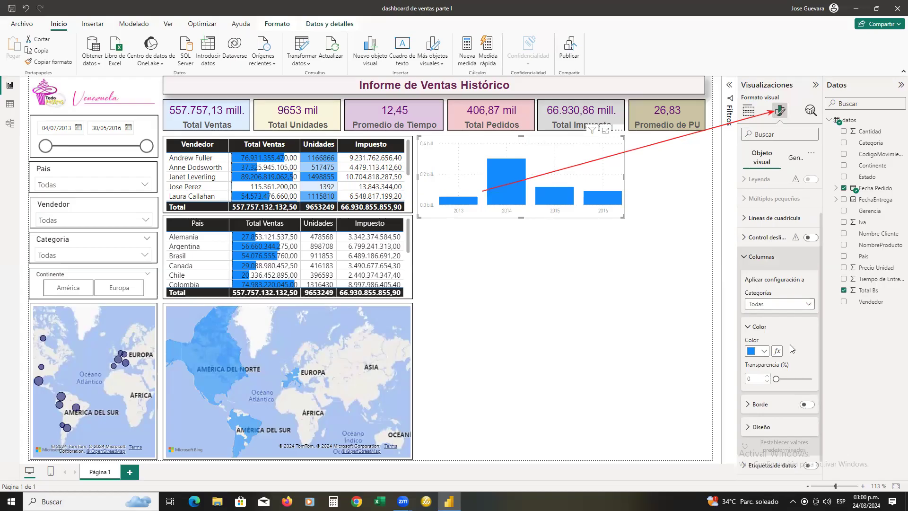
pyautogui.scroll(-1, 792, 349)
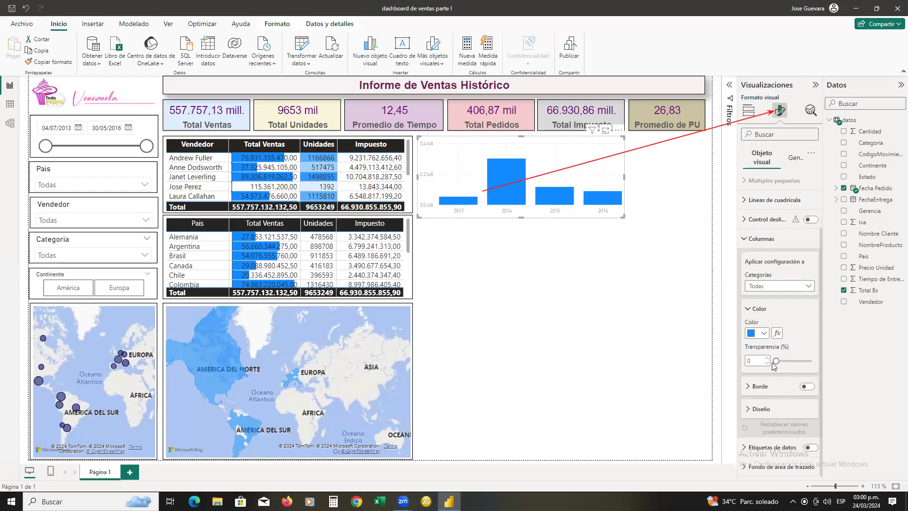
pyautogui.click(750, 389)
pyautogui.click(749, 388)
# Step: Try spacings of 11 and 74 between the chart's categories, ending at 11
pyautogui.click(749, 409)
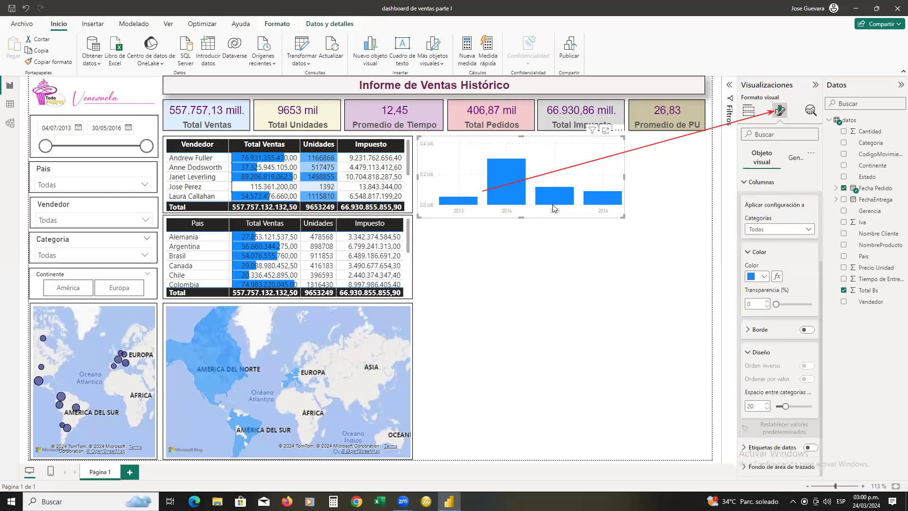
pyautogui.click(781, 407)
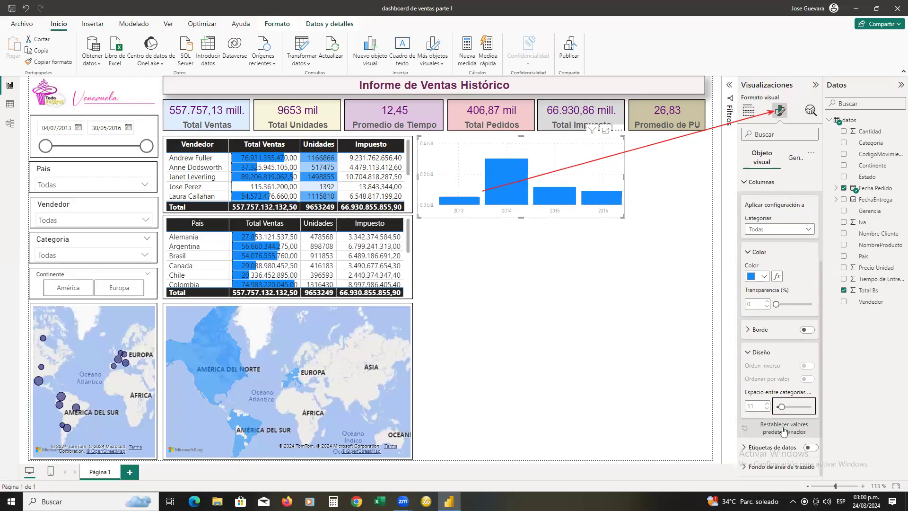
pyautogui.click(782, 407)
pyautogui.click(809, 408)
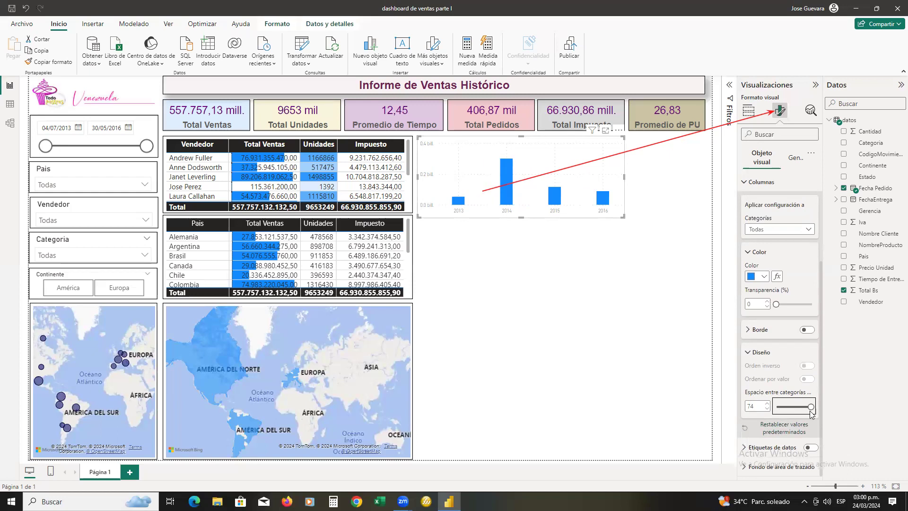
pyautogui.moveTo(810, 408); pyautogui.dragTo(781, 409)
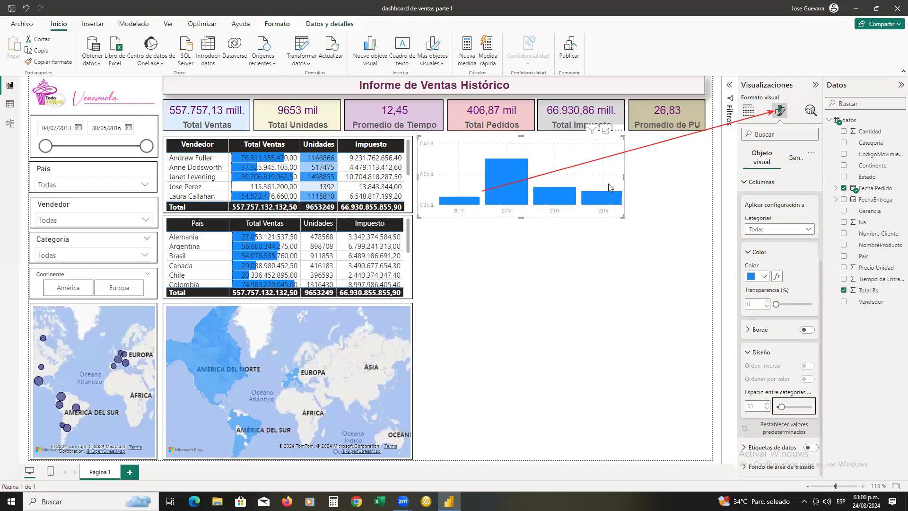
# Step: Try a narrower chart, restore its width to the Total Impuesto card's edge, and set the category spacing to 4
pyautogui.moveTo(624, 182); pyautogui.dragTo(537, 180)
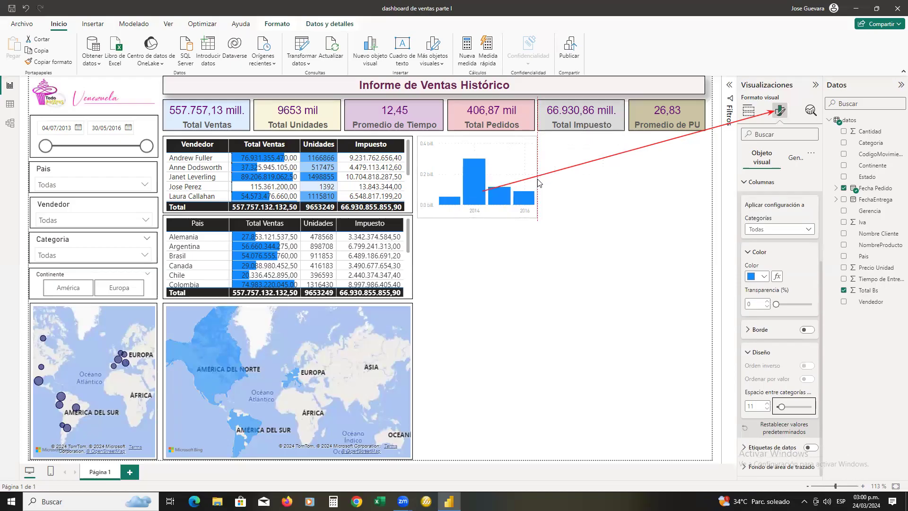
pyautogui.moveTo(537, 180); pyautogui.dragTo(626, 182)
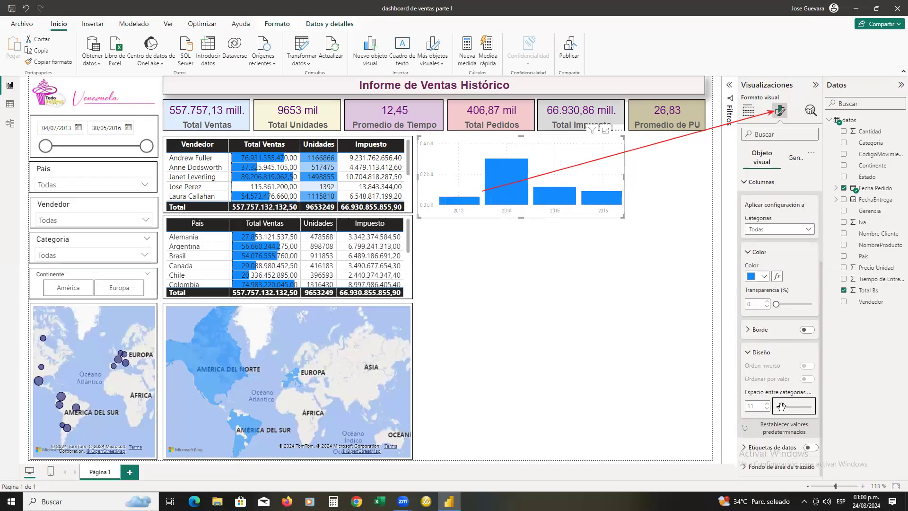
pyautogui.moveTo(780, 407); pyautogui.dragTo(778, 406)
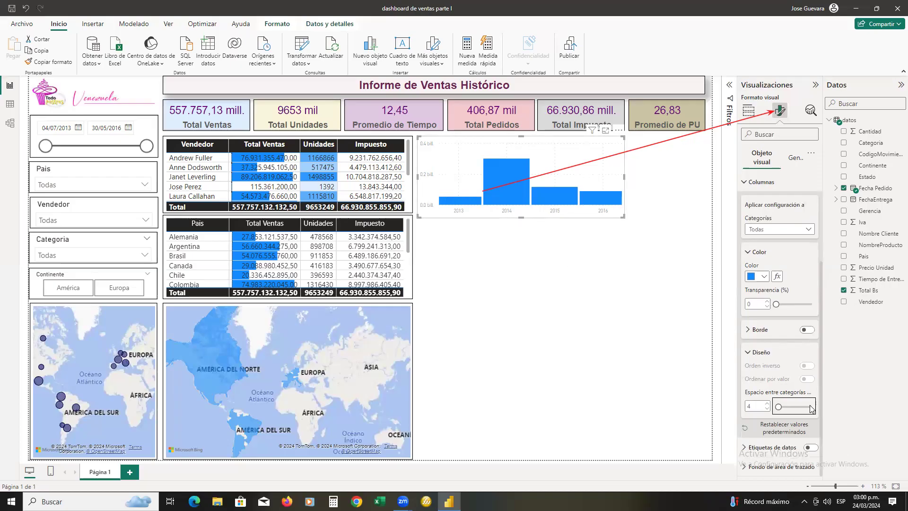
# Step: Turn on the column chart's data labels and set their value text to size 8, opening the font choices
pyautogui.click(812, 448)
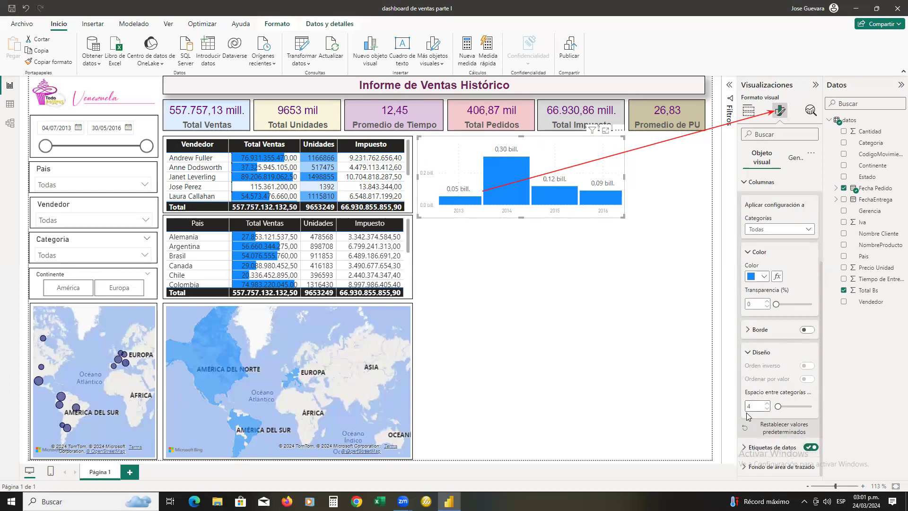
pyautogui.click(749, 449)
pyautogui.scroll(-4, 805, 349)
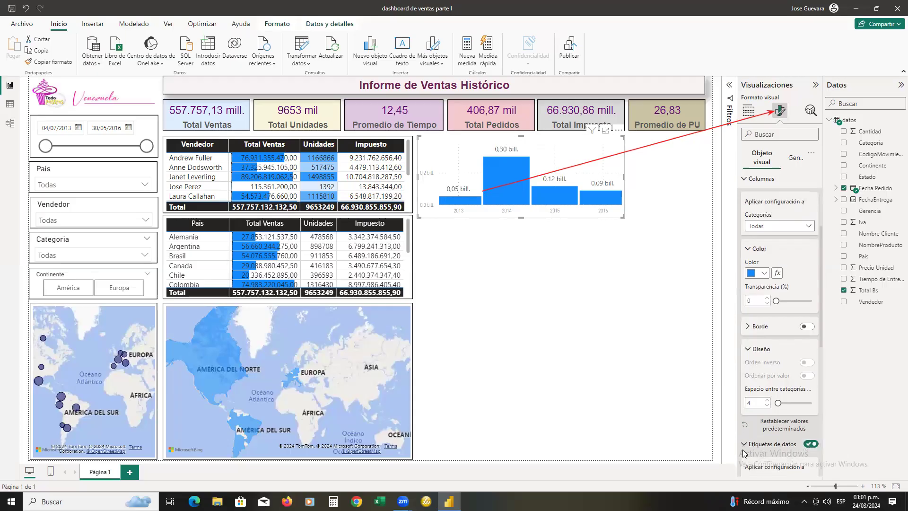
pyautogui.scroll(-3, 757, 378)
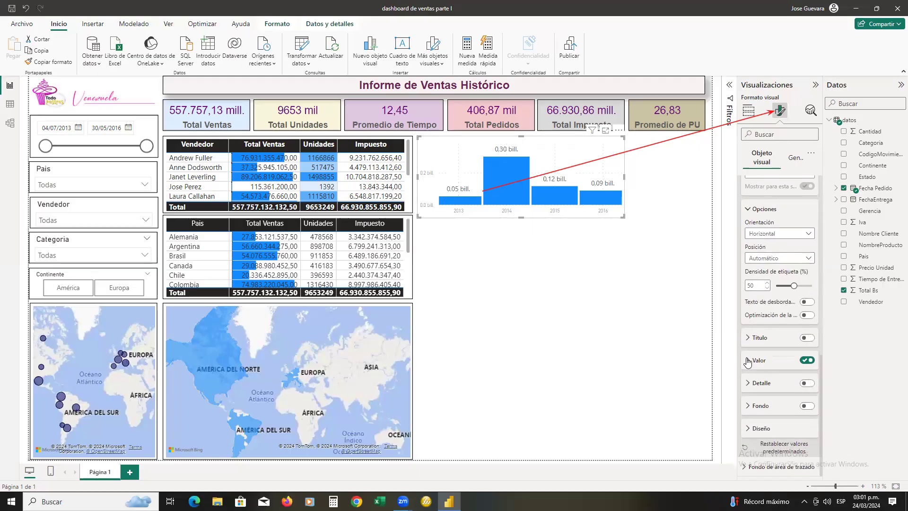
pyautogui.click(747, 362)
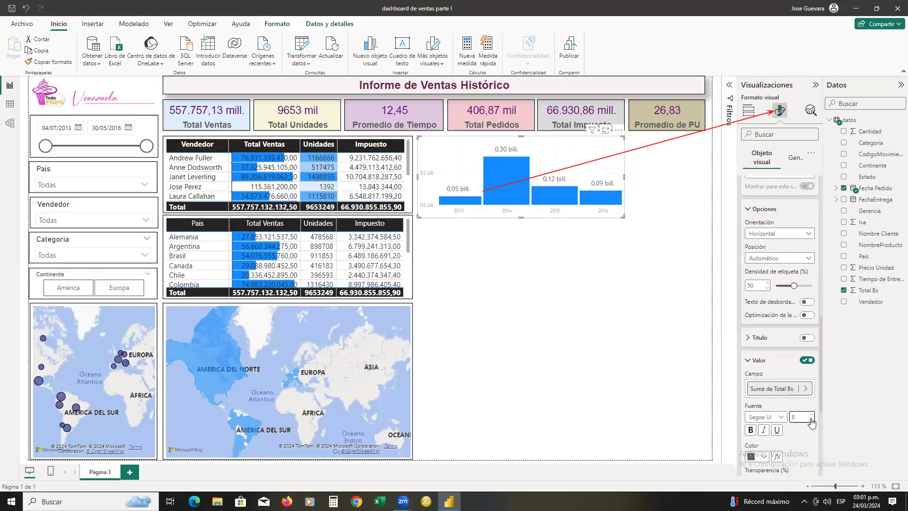
pyautogui.click(782, 417)
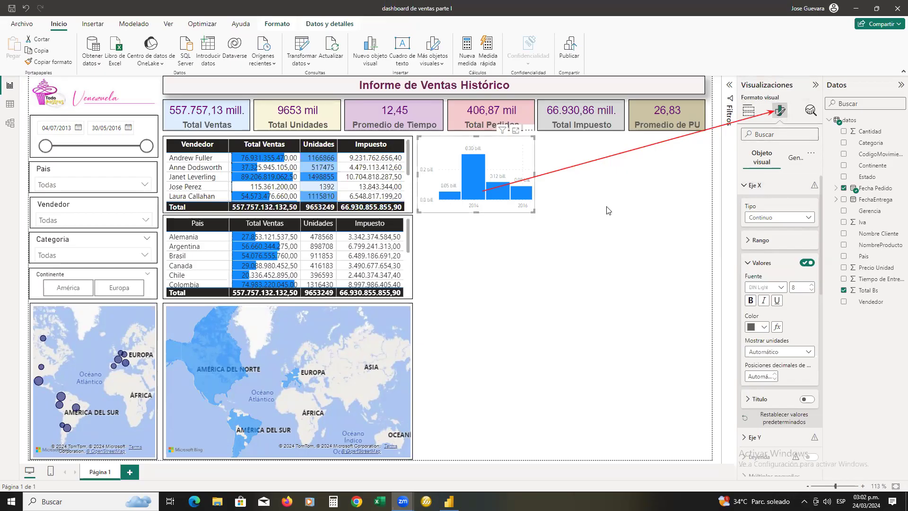
# Step: Set the column chart's X-axis type to Categórico and the spacing between categories to 17
pyautogui.click(808, 218)
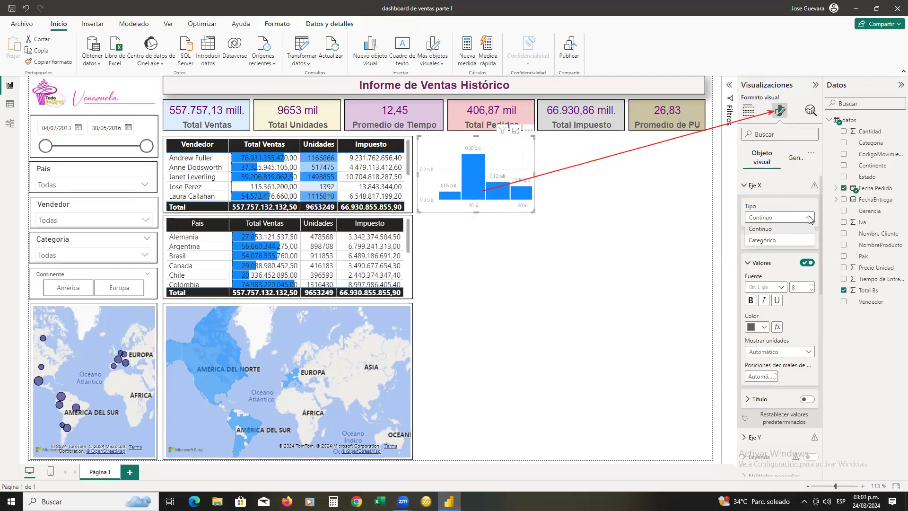
pyautogui.click(782, 242)
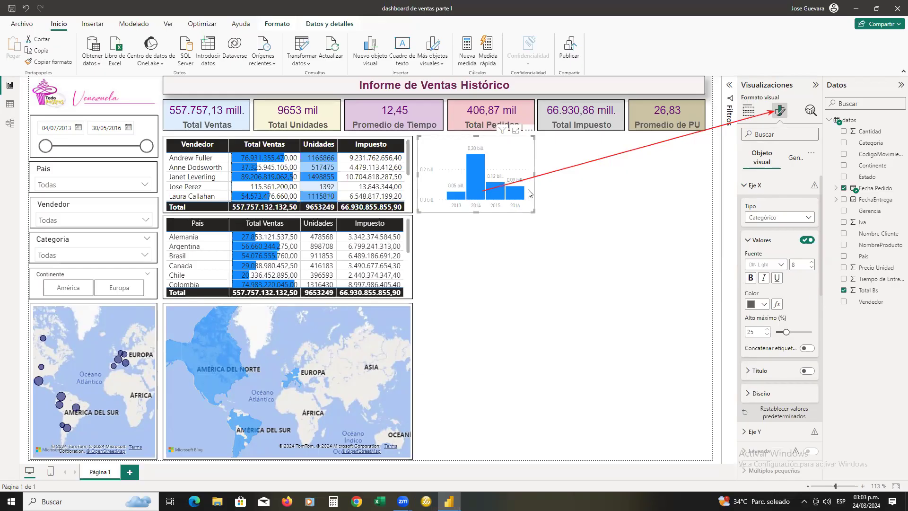
pyautogui.scroll(-3, 772, 390)
pyautogui.scroll(-3, 768, 393)
pyautogui.scroll(-3, 759, 386)
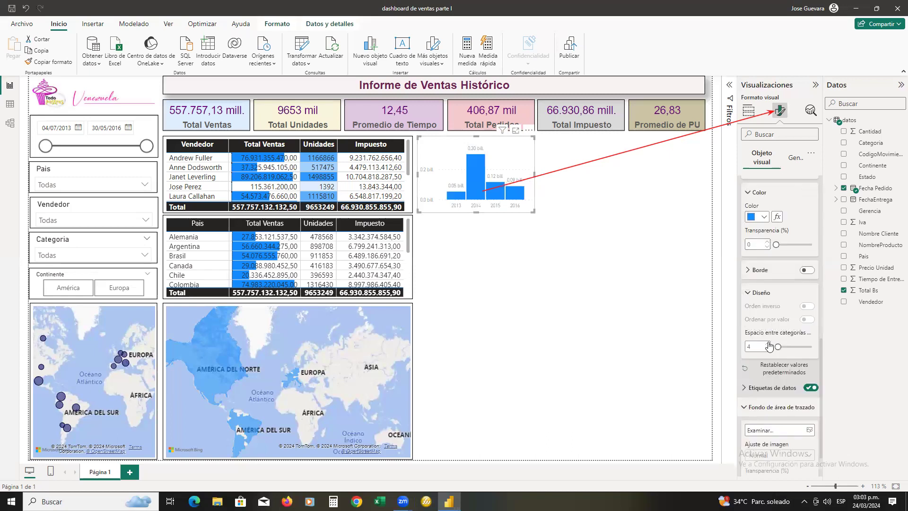
pyautogui.moveTo(777, 347); pyautogui.dragTo(781, 347)
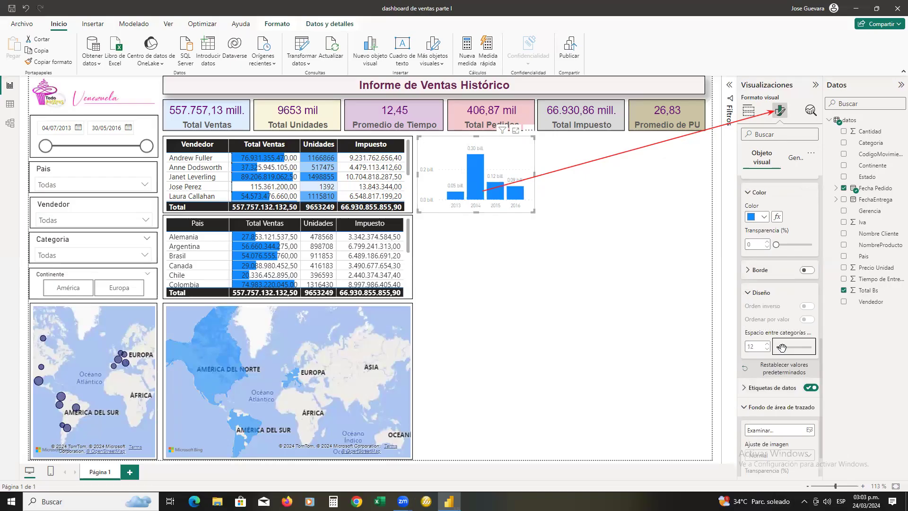
pyautogui.click(785, 348)
pyautogui.moveTo(784, 347); pyautogui.dragTo(783, 347)
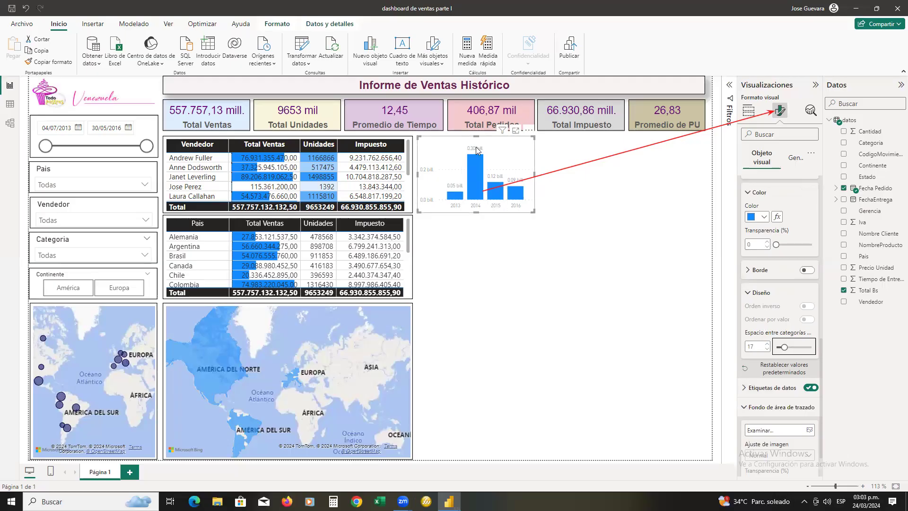
# Step: Turn on the visual border around the column chart
pyautogui.moveTo(476, 177)
pyautogui.click(797, 163)
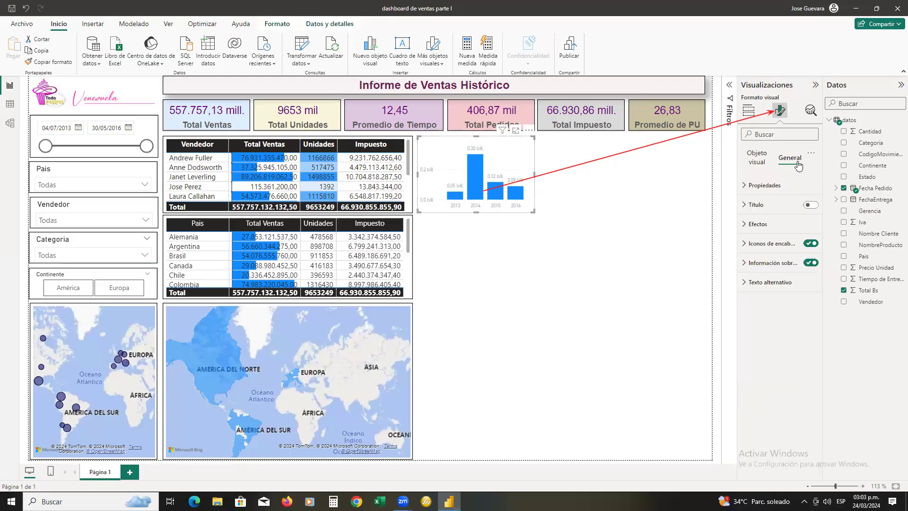
pyautogui.click(785, 234)
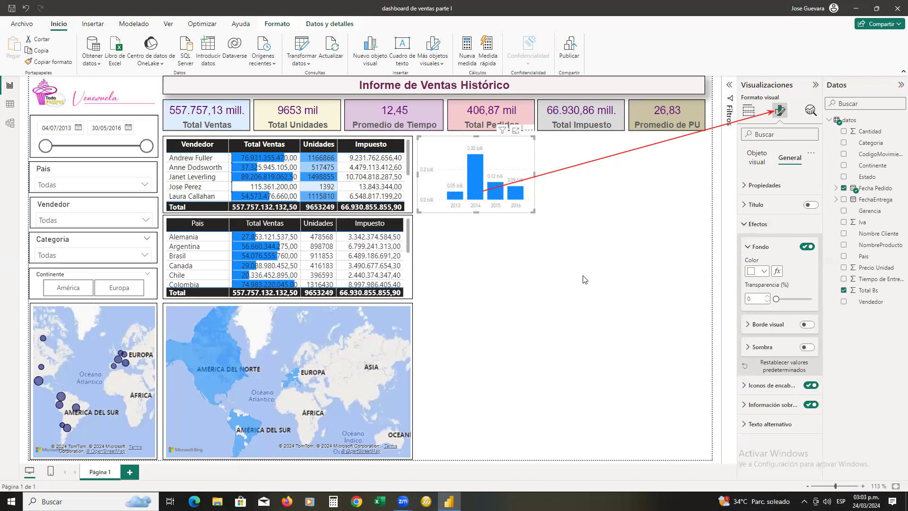
pyautogui.click(807, 324)
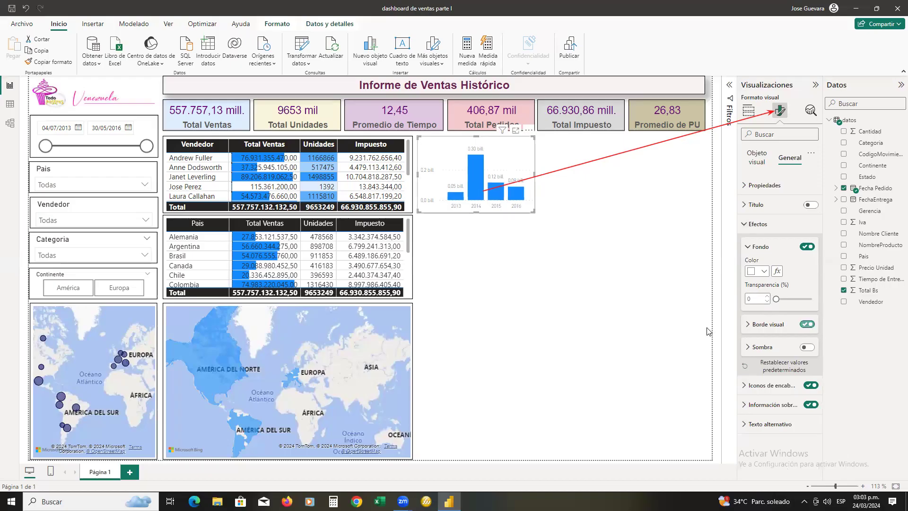
# Step: Format the chart's horizontal gridlines with the Guiones style in dark gray
pyautogui.click(756, 163)
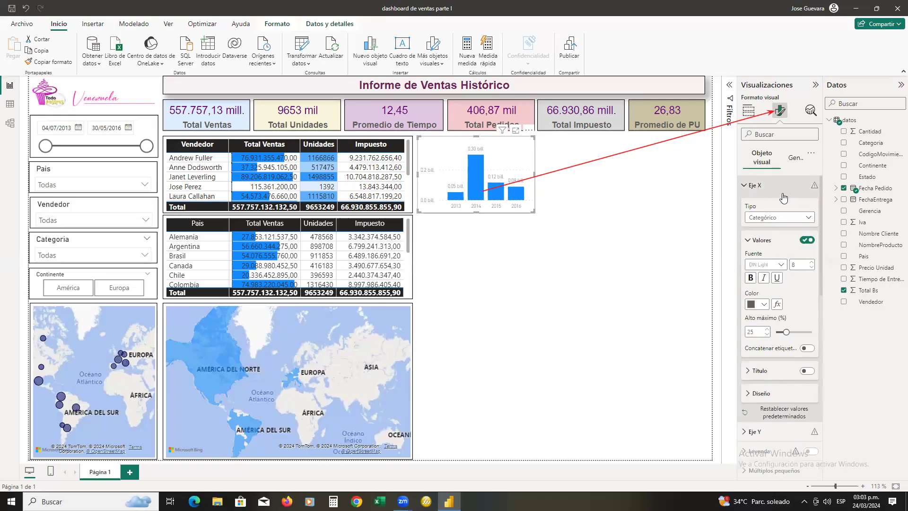
pyautogui.click(746, 186)
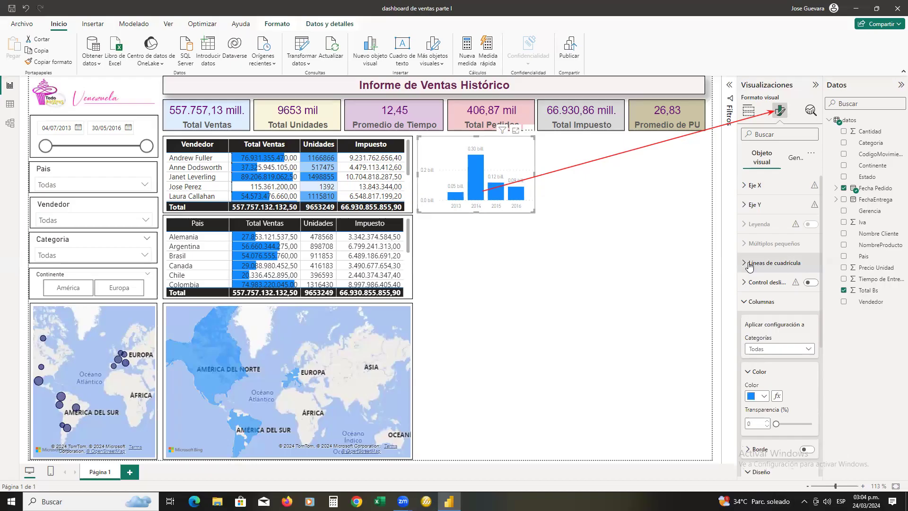
pyautogui.click(743, 268)
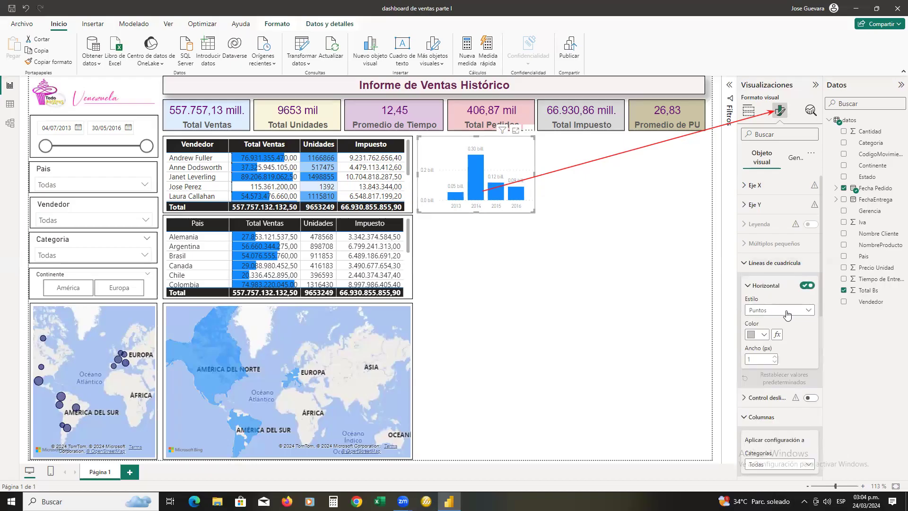
pyautogui.click(812, 311)
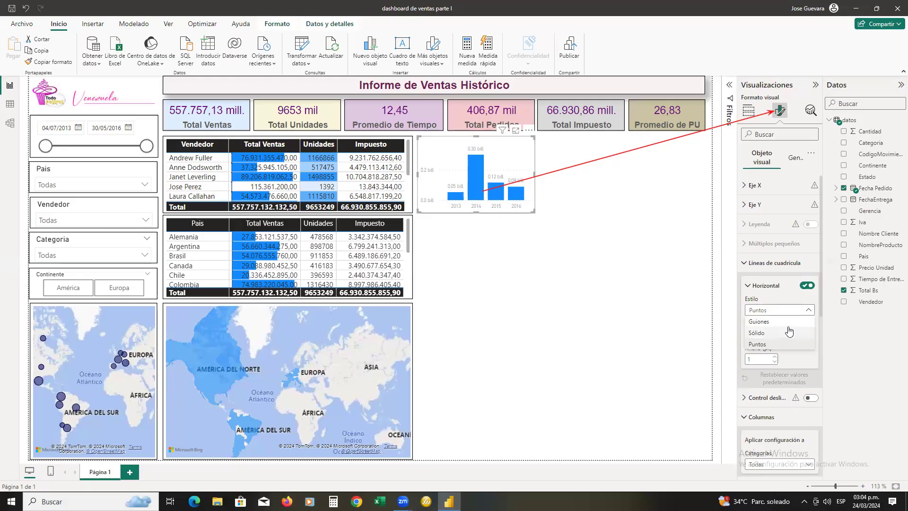
pyautogui.click(764, 335)
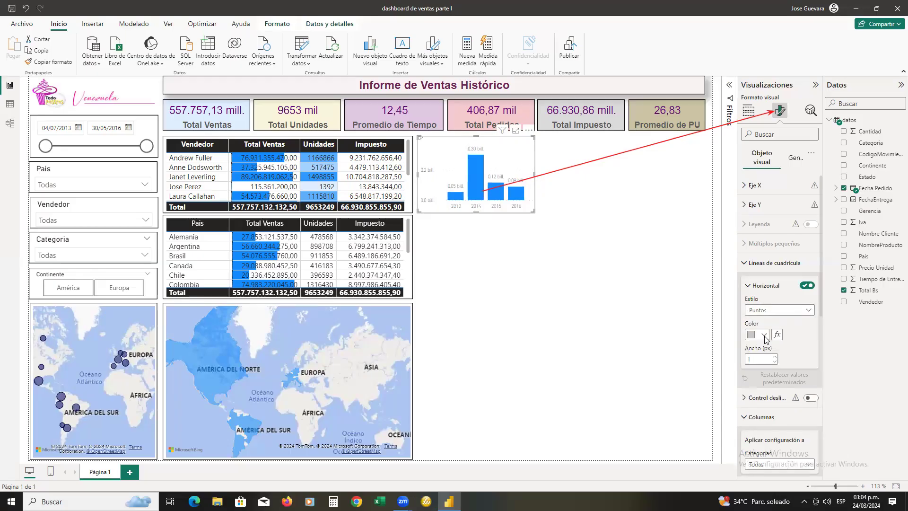
pyautogui.click(764, 335)
pyautogui.click(770, 234)
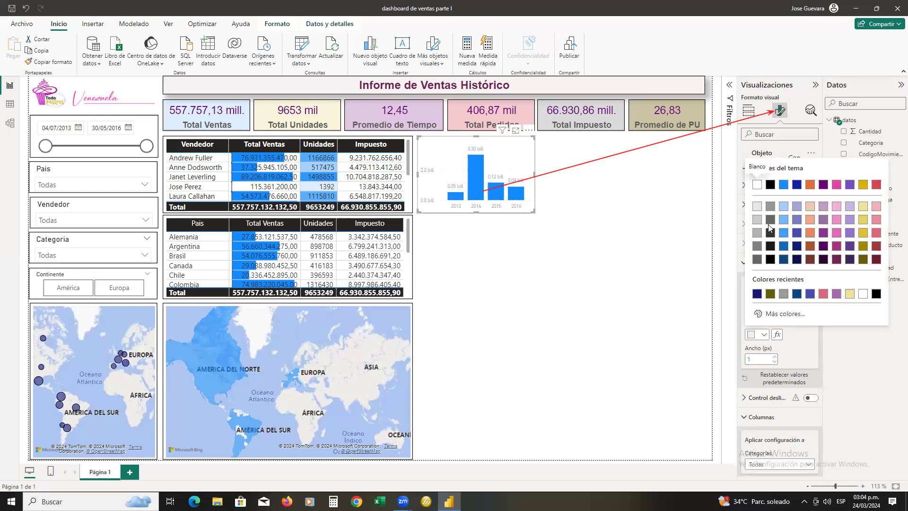
pyautogui.click(770, 232)
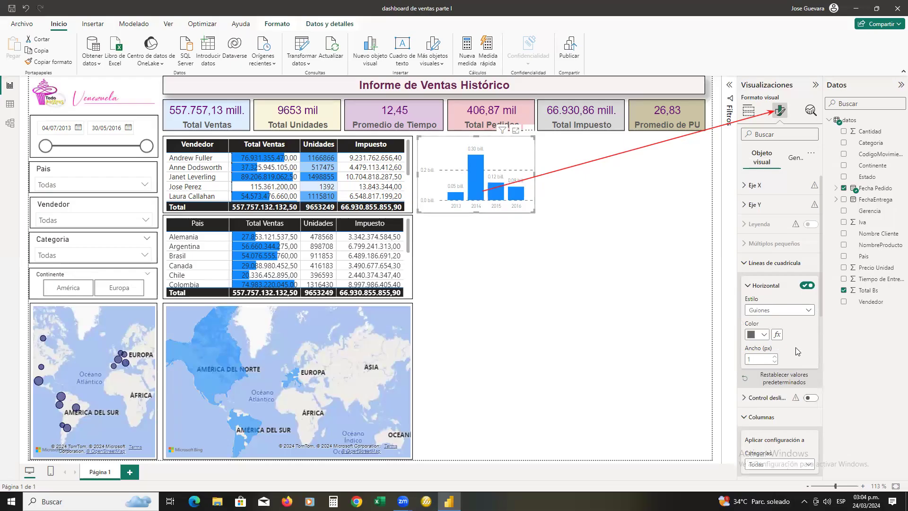
# Step: Turn on the column chart's zoom slider
pyautogui.click(811, 399)
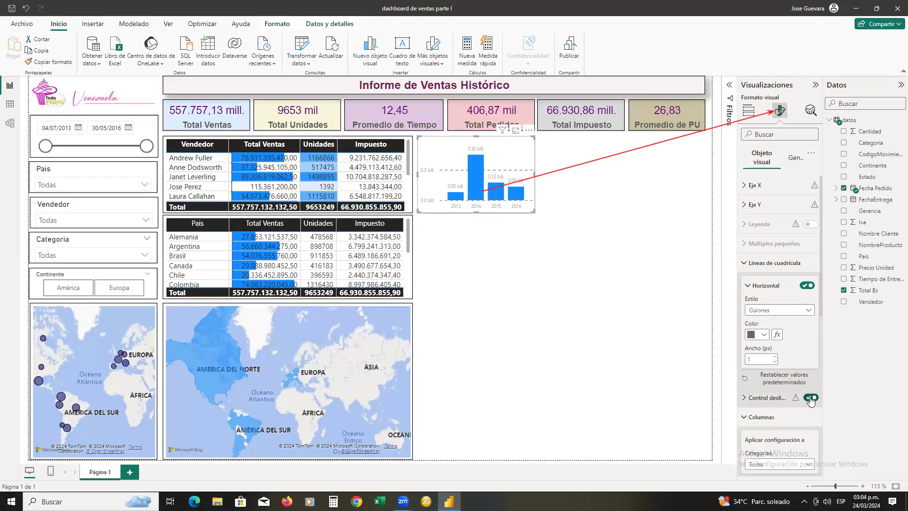
# Step: Color only the 2014 column of the column chart dark blue, #12239E (theme color 2)
pyautogui.scroll(-3, 775, 414)
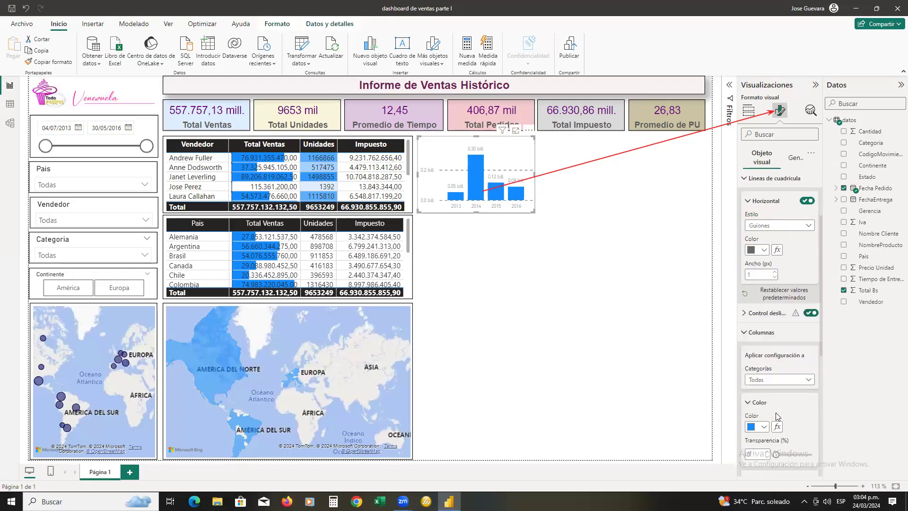
pyautogui.scroll(-2, 774, 414)
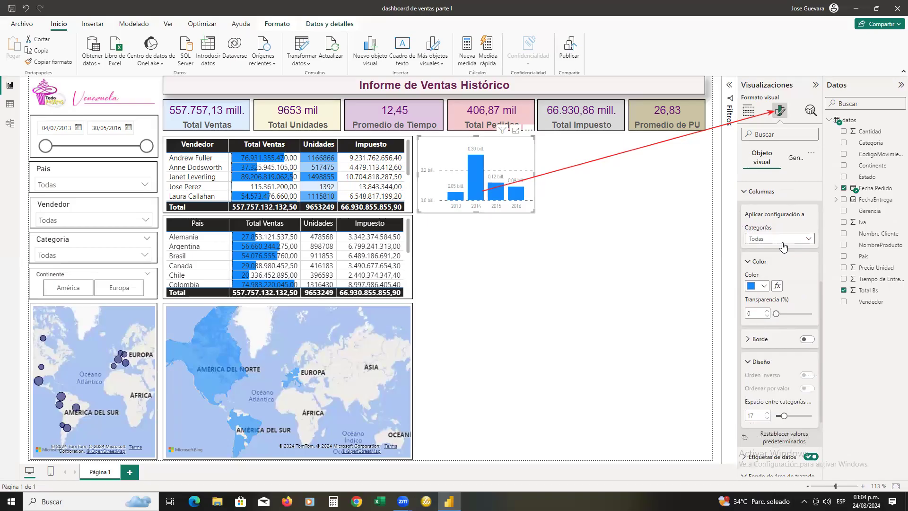
pyautogui.click(808, 239)
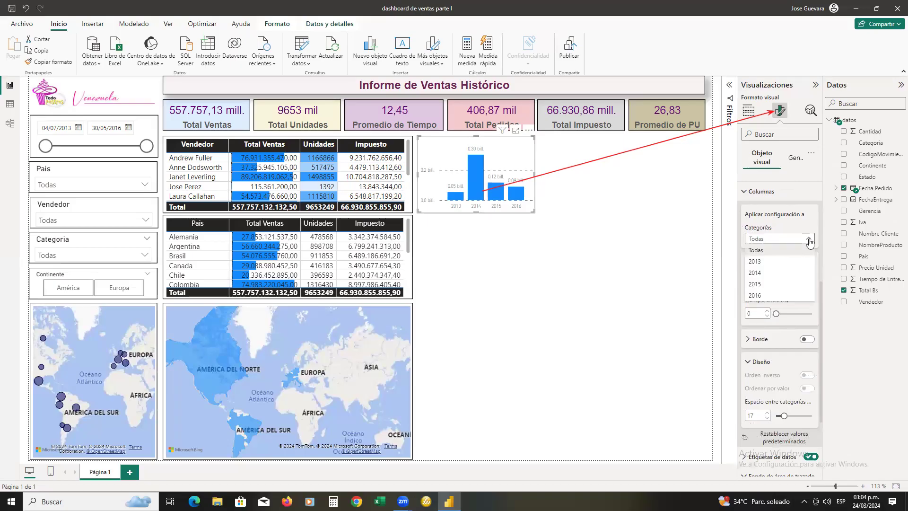
pyautogui.click(783, 275)
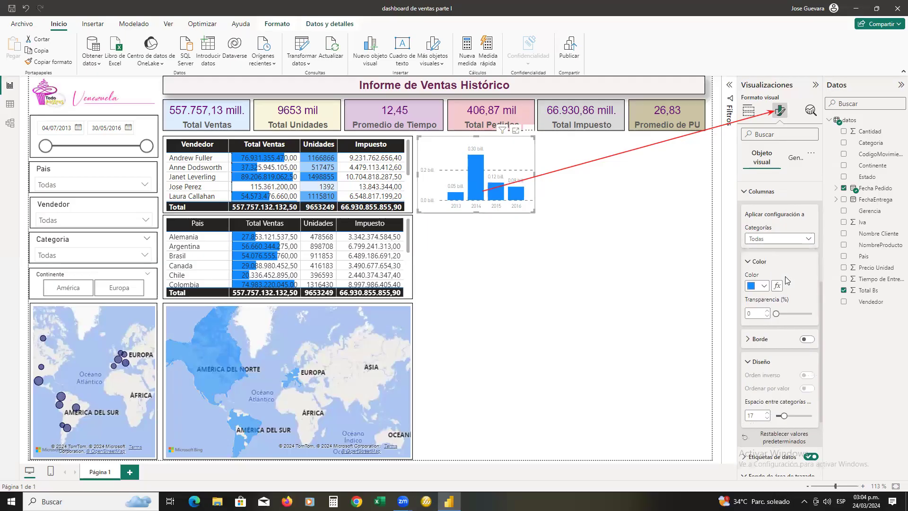
pyautogui.click(766, 288)
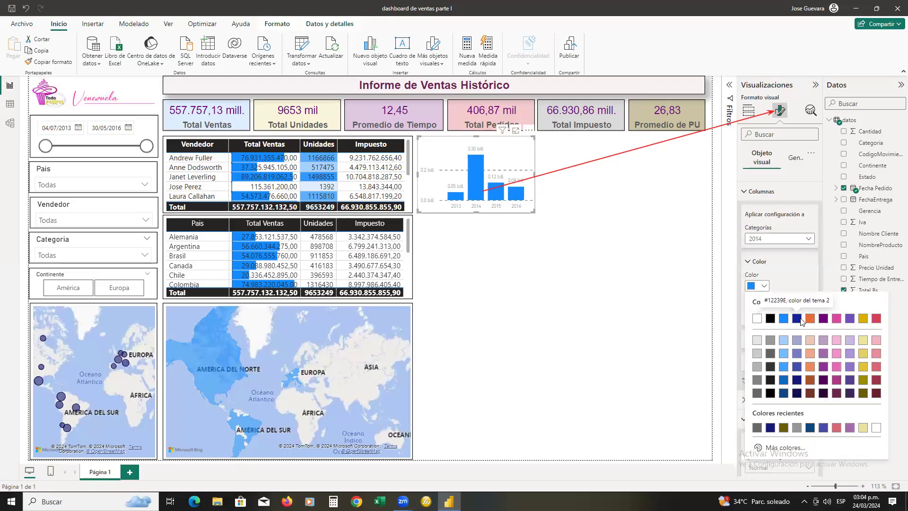
pyautogui.click(798, 318)
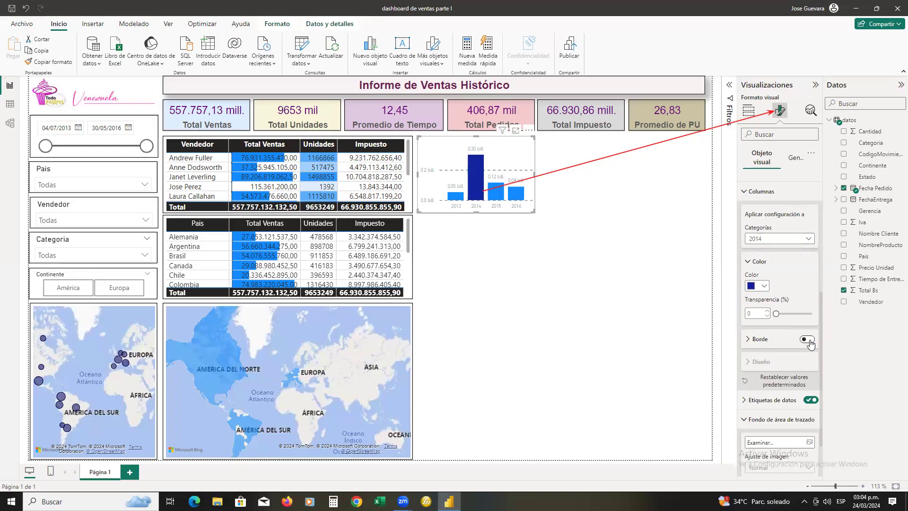
# Step: Turn on the border of the 2014 column and make it yellow
pyautogui.click(808, 339)
pyautogui.click(748, 341)
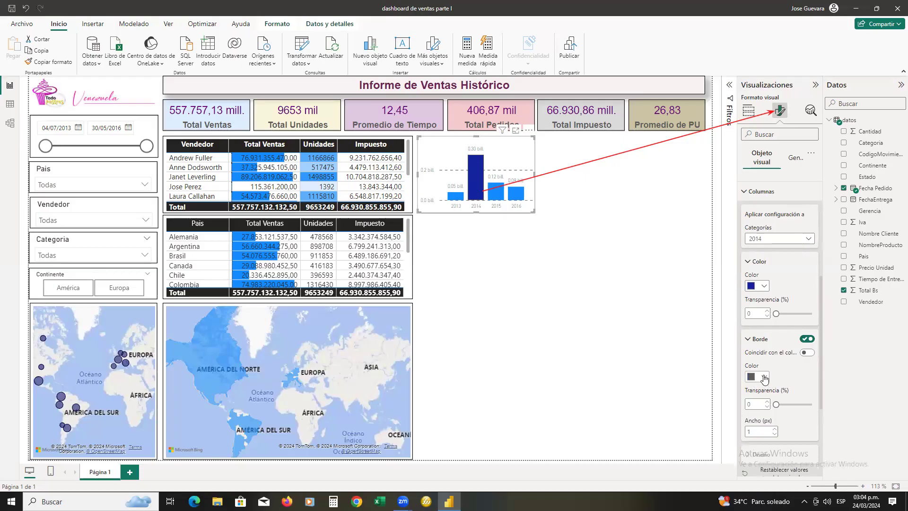
pyautogui.click(765, 376)
pyautogui.scroll(-3, 754, 391)
pyautogui.scroll(-2, 756, 395)
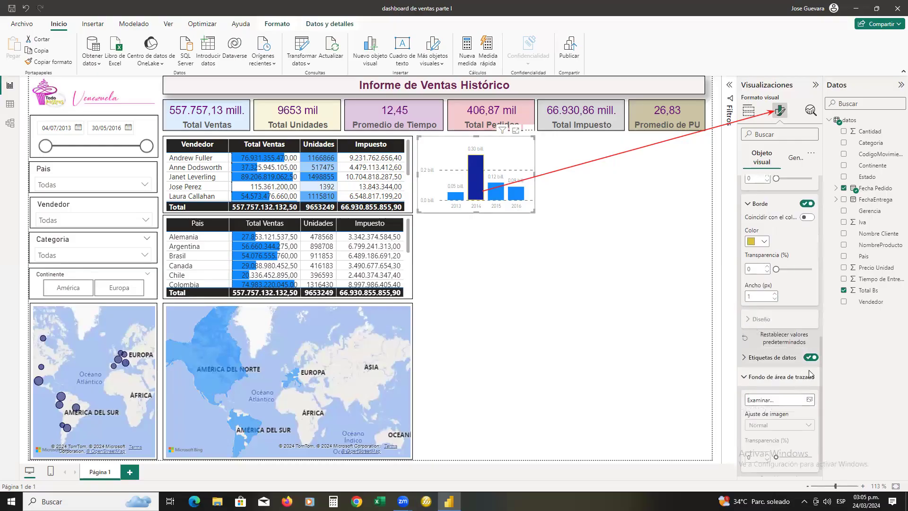
# Step: Set the text color of the column chart's data label values to a darker gray
pyautogui.scroll(-1, 809, 393)
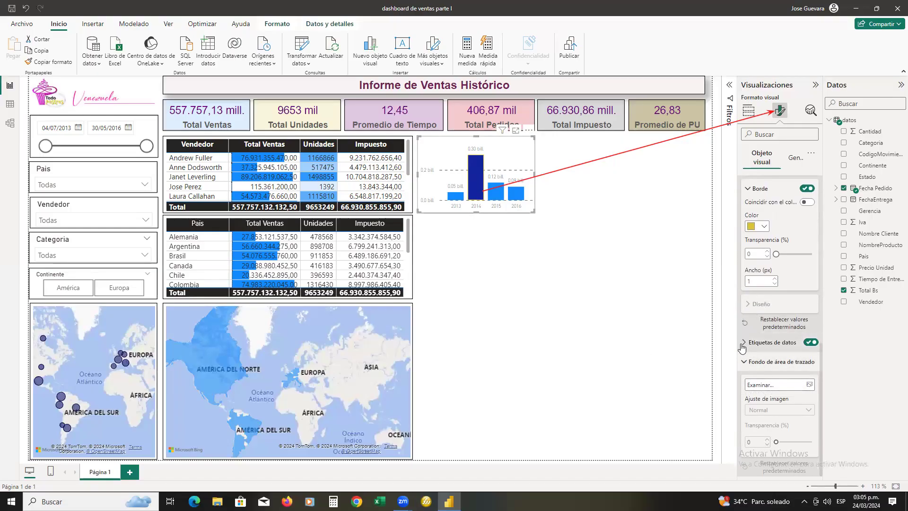
pyautogui.click(744, 343)
pyautogui.scroll(-4, 771, 408)
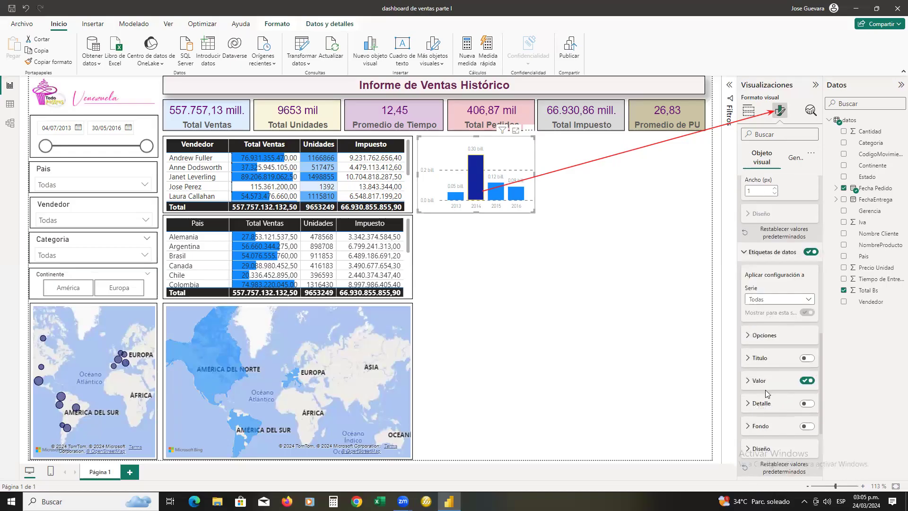
pyautogui.click(747, 382)
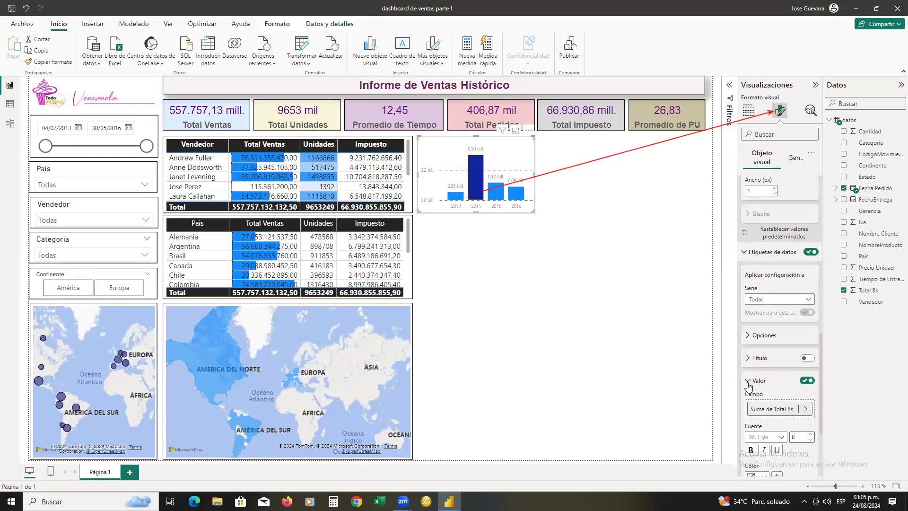
pyautogui.scroll(-2, 759, 426)
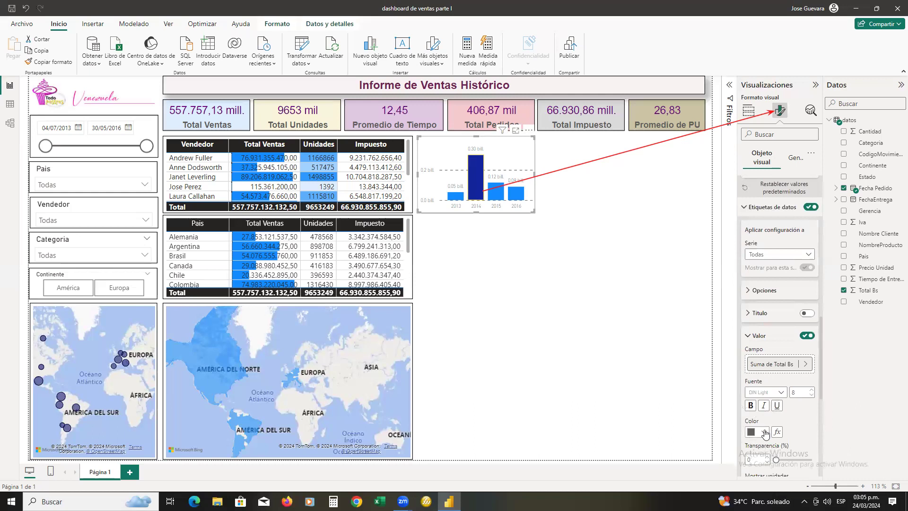
pyautogui.click(761, 430)
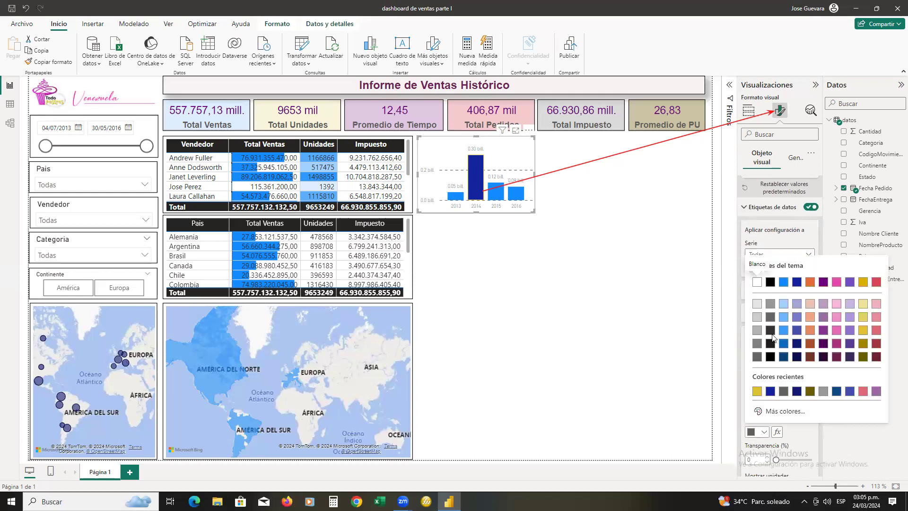
pyautogui.click(767, 332)
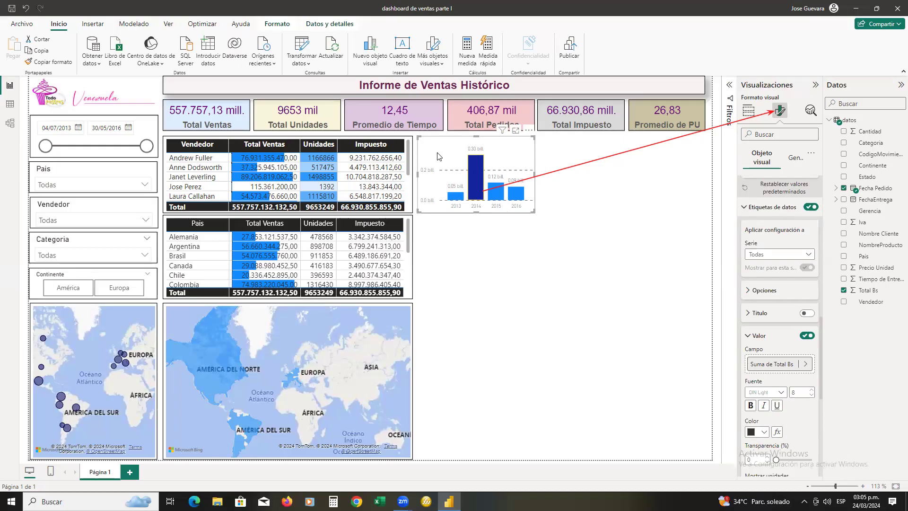
pyautogui.press('Escape')
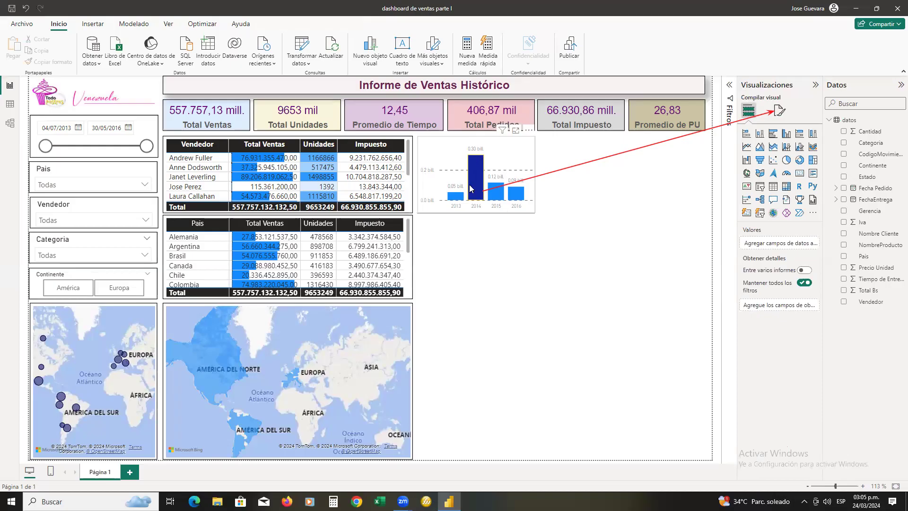
pyautogui.moveTo(474, 193)
pyautogui.click(509, 136)
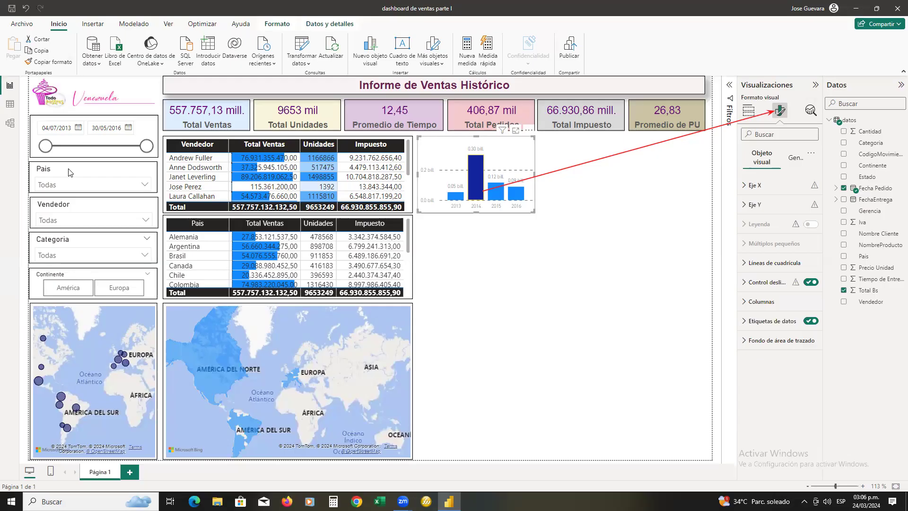
pyautogui.click(41, 191)
pyautogui.click(530, 179)
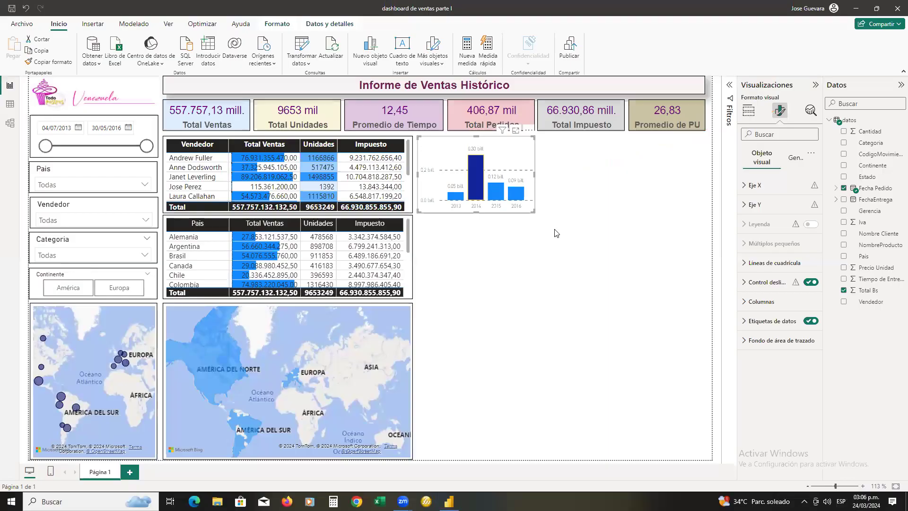
# Step: Add a clustered bar chart beside the column chart with Vendedor on the Y axis and Total Bs on the X axis
pyautogui.click(567, 236)
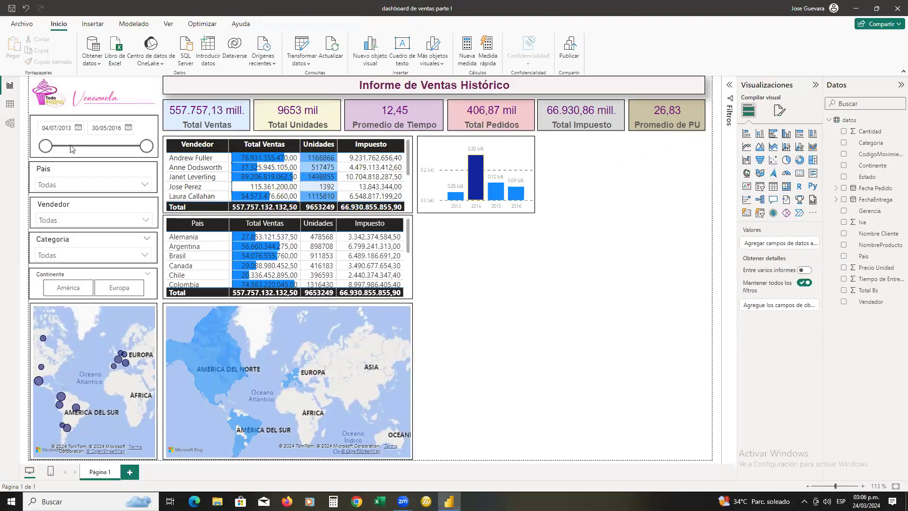
pyautogui.moveTo(539, 182)
pyautogui.mouseDown()
pyautogui.moveTo(695, 133)
pyautogui.moveTo(724, 148)
pyautogui.moveTo(770, 136)
pyautogui.mouseUp()
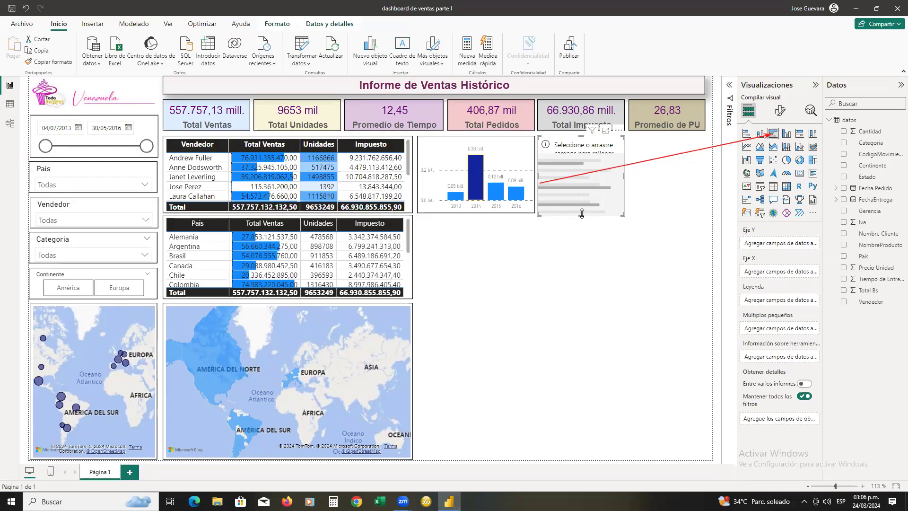
pyautogui.moveTo(582, 213); pyautogui.dragTo(582, 210)
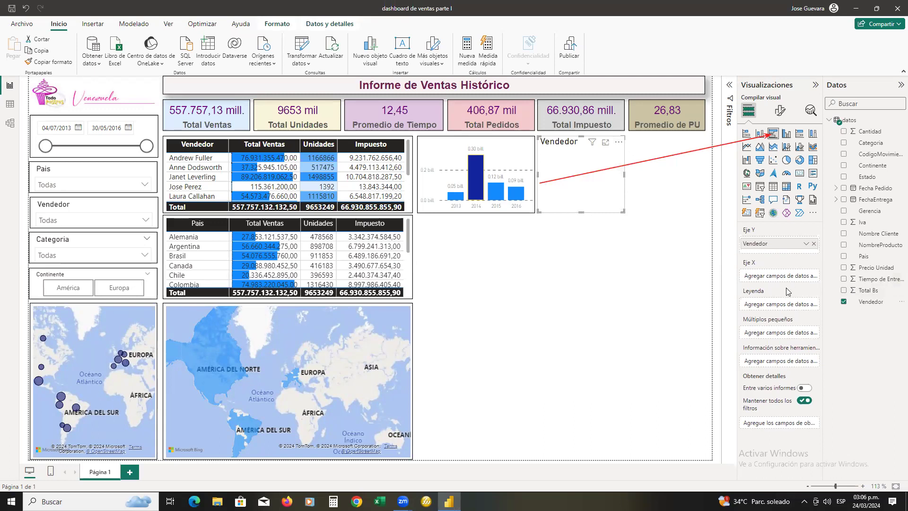
pyautogui.moveTo(873, 291); pyautogui.dragTo(790, 280)
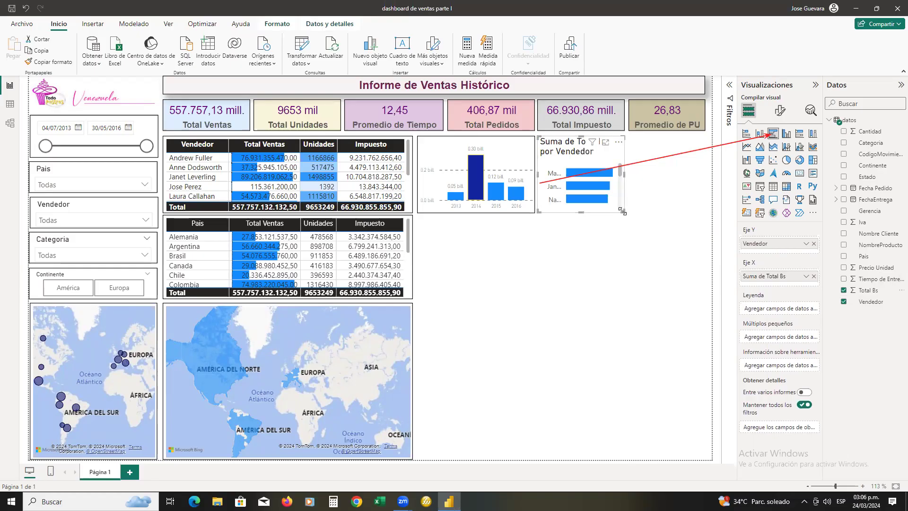
# Step: Enlarge the vendor bar chart, place it directly below the column chart and match its width to that chart
pyautogui.moveTo(623, 212); pyautogui.dragTo(691, 305)
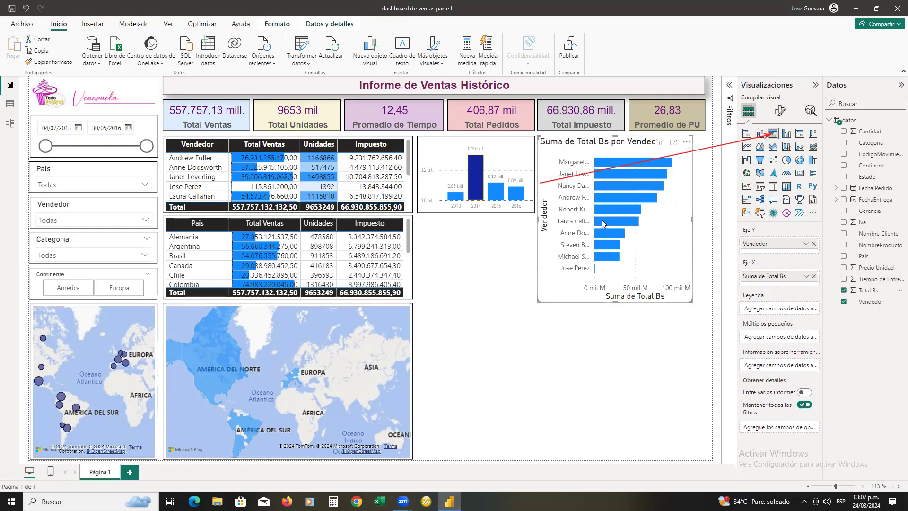
pyautogui.moveTo(621, 206)
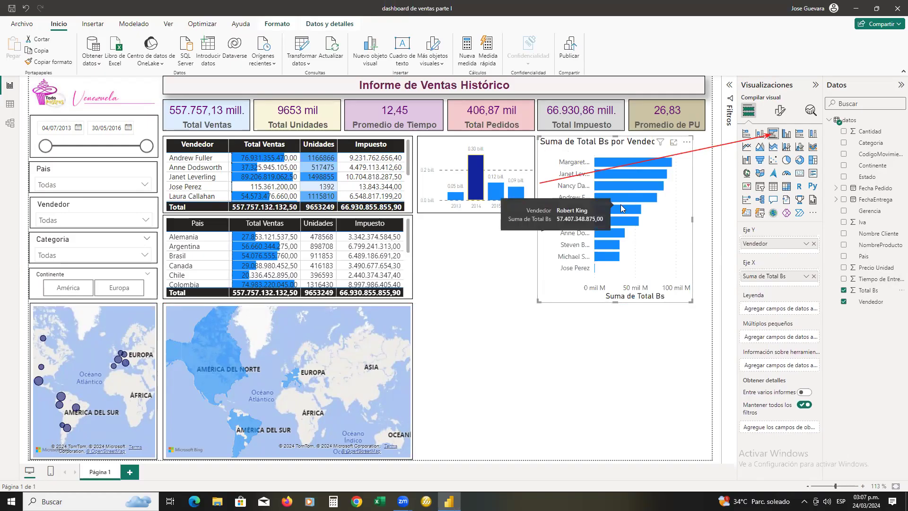
pyautogui.moveTo(581, 174); pyautogui.dragTo(505, 228)
pyautogui.moveTo(573, 298); pyautogui.dragTo(534, 294)
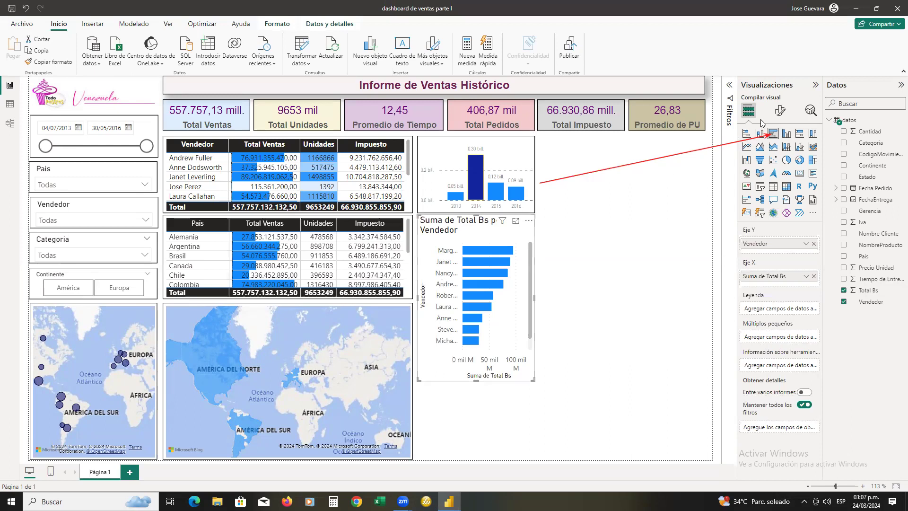
# Step: Turn off the vendor bar chart's title and turn on its visual border
pyautogui.click(779, 113)
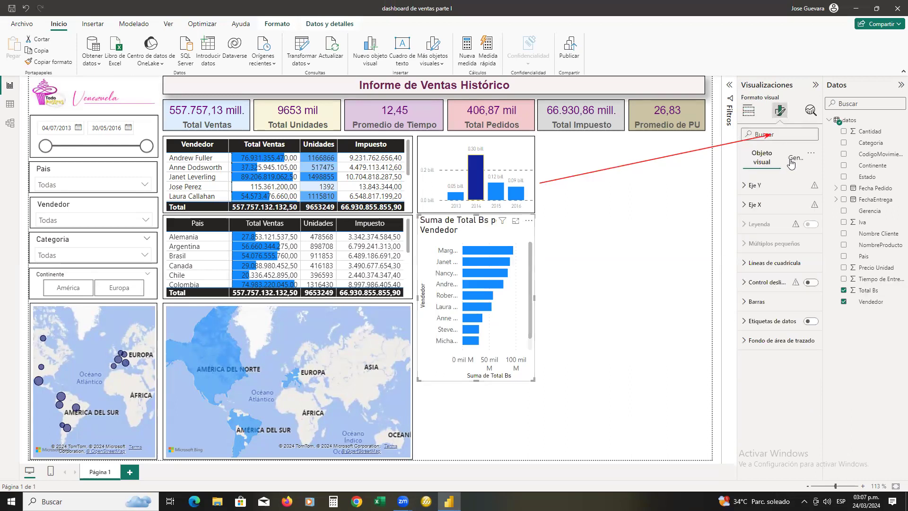
pyautogui.click(791, 161)
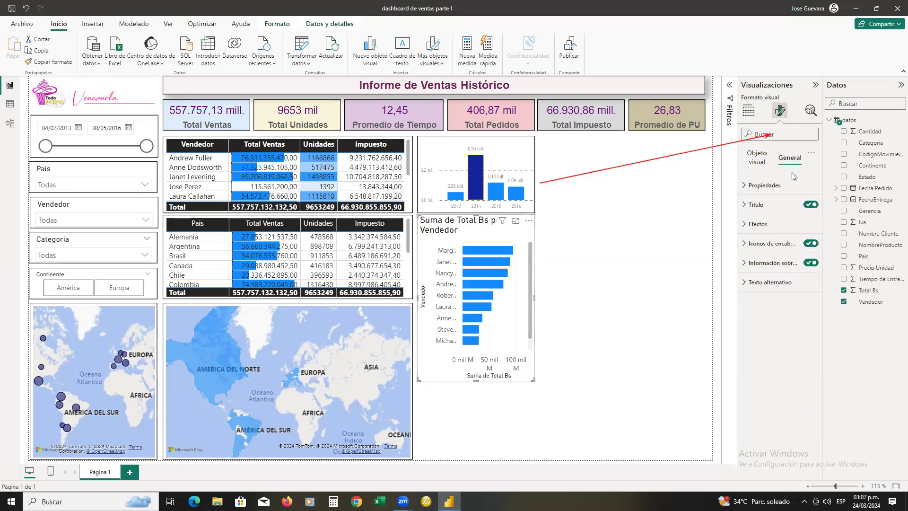
pyautogui.click(807, 204)
pyautogui.click(776, 225)
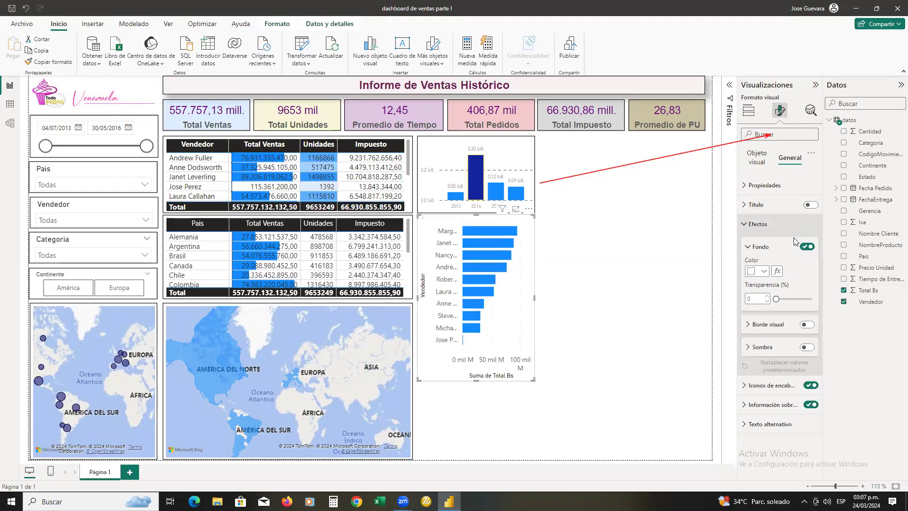
pyautogui.click(807, 324)
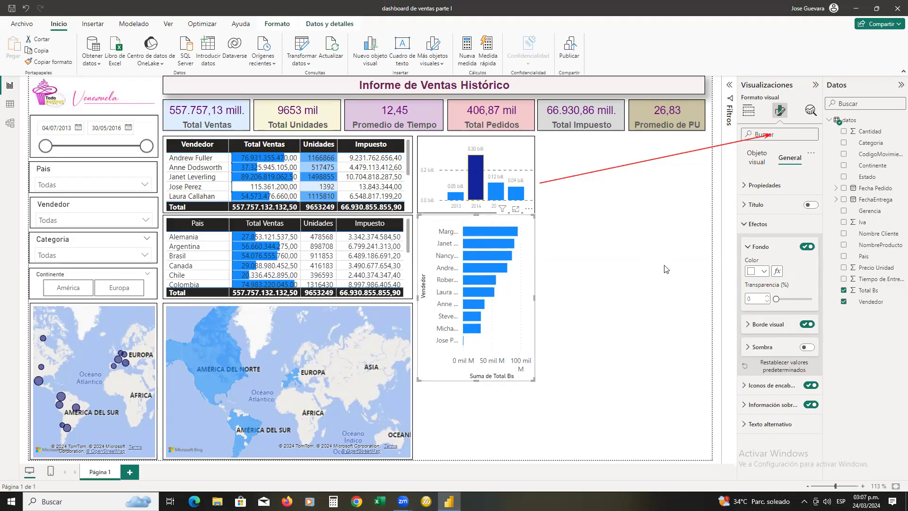
# Step: Remove the Y-axis and X-axis titles from the vendor bar chart, keeping the axis values on
pyautogui.click(765, 160)
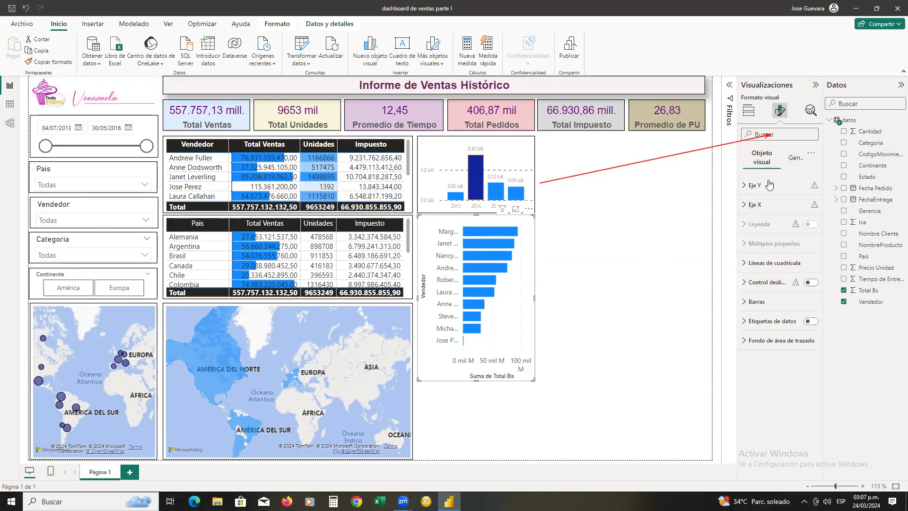
pyautogui.click(745, 187)
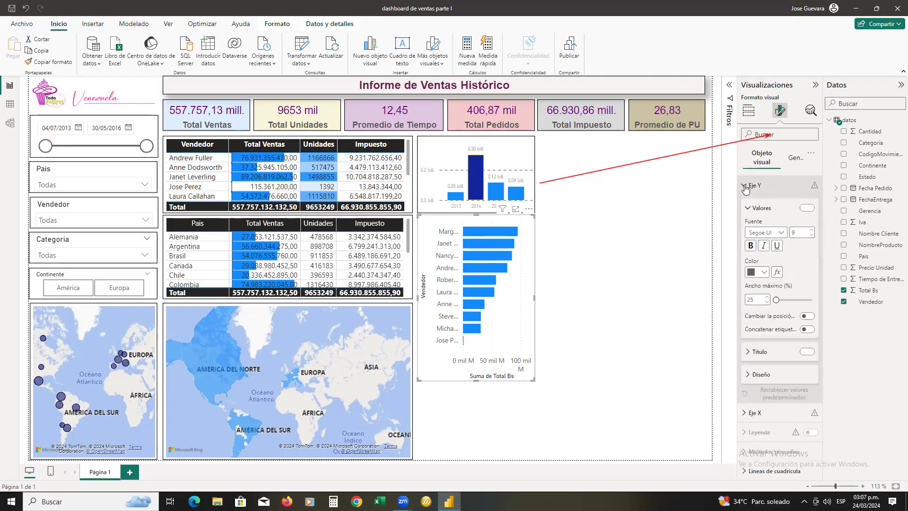
pyautogui.click(802, 352)
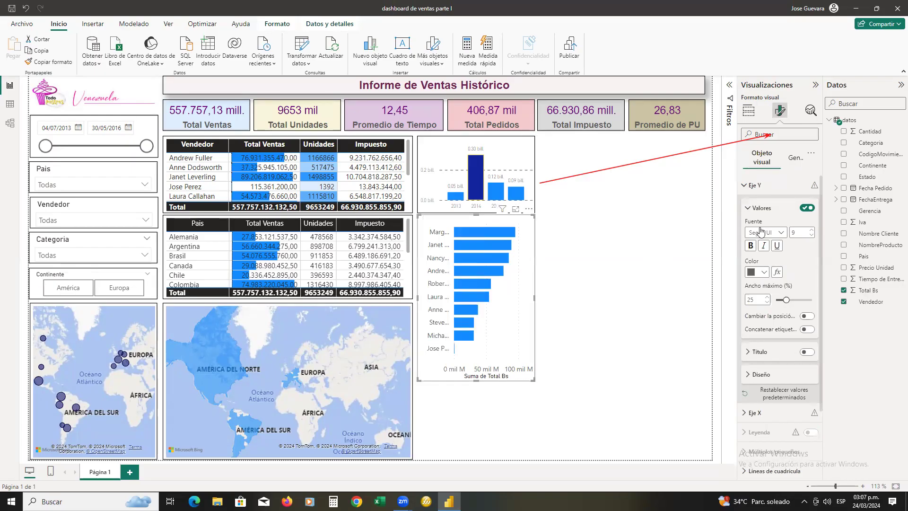
pyautogui.click(749, 188)
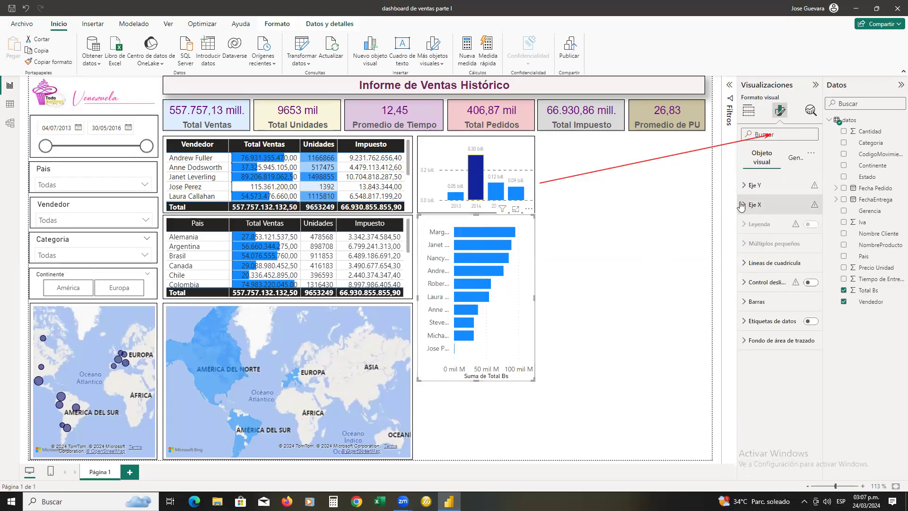
pyautogui.click(743, 206)
pyautogui.click(745, 207)
pyautogui.click(745, 207)
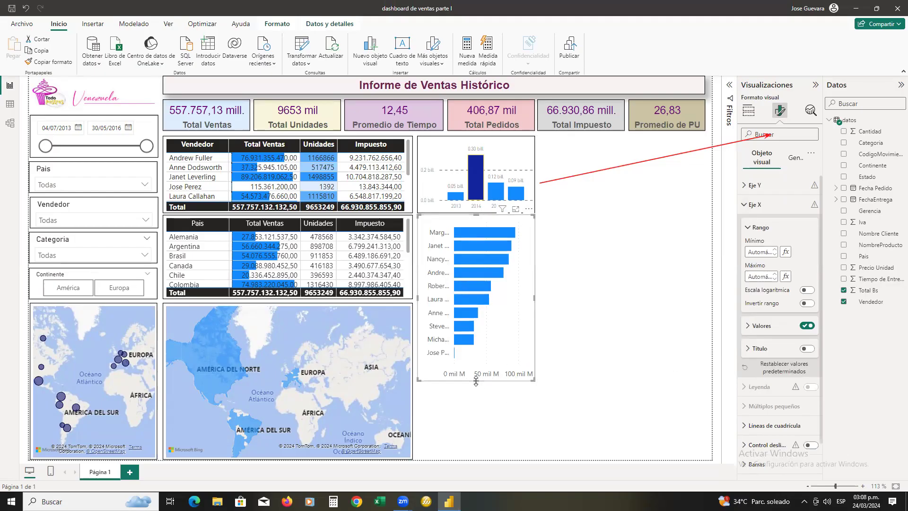
# Step: Shorten the vendor bar chart so its lower edge lines up with the country table beside it
pyautogui.moveTo(479, 365); pyautogui.dragTo(481, 304)
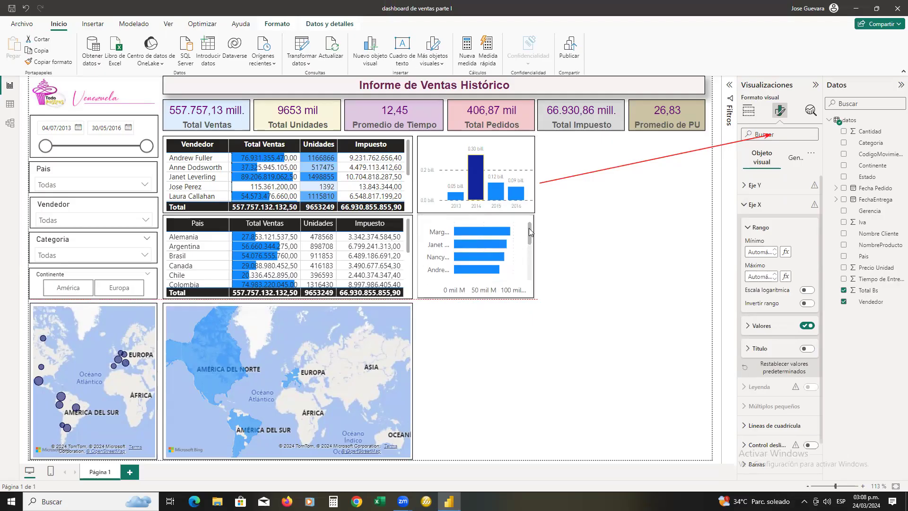
pyautogui.scroll(-3, 529, 229)
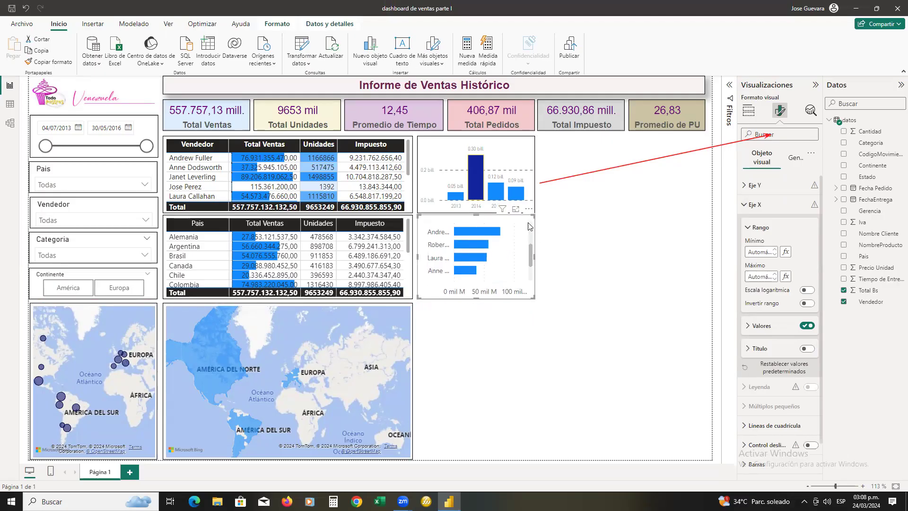
# Step: Lengthen the vendor bar chart downward until all vendors fit, and set its Y-axis values to DIN Light in black
pyautogui.scroll(3, 474, 296)
pyautogui.moveTo(466, 357)
pyautogui.mouseDown()
pyautogui.moveTo(464, 370)
pyautogui.moveTo(465, 338)
pyautogui.moveTo(466, 358)
pyautogui.mouseUp()
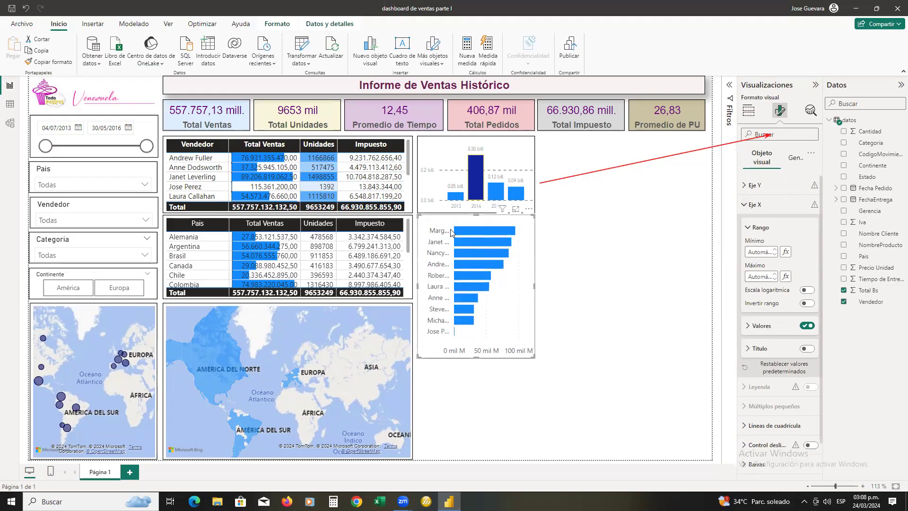
pyautogui.click(749, 188)
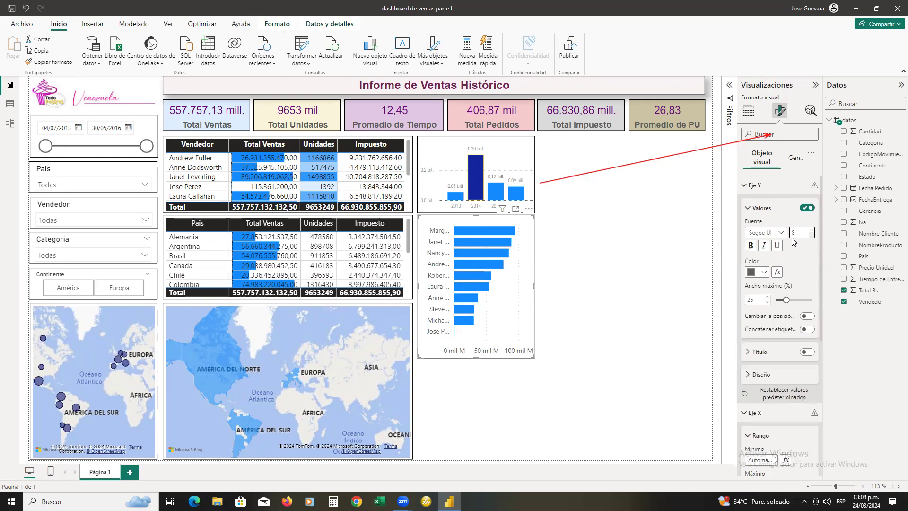
pyautogui.click(779, 233)
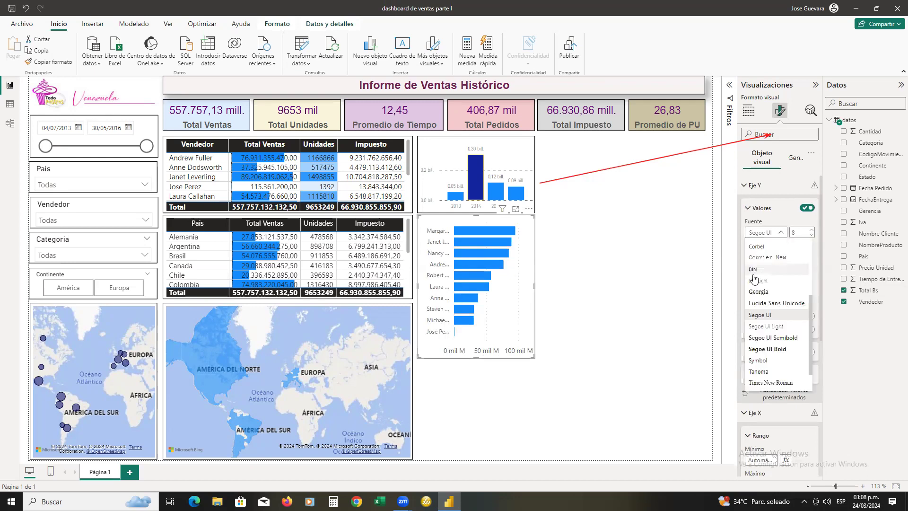
pyautogui.scroll(-1, 755, 302)
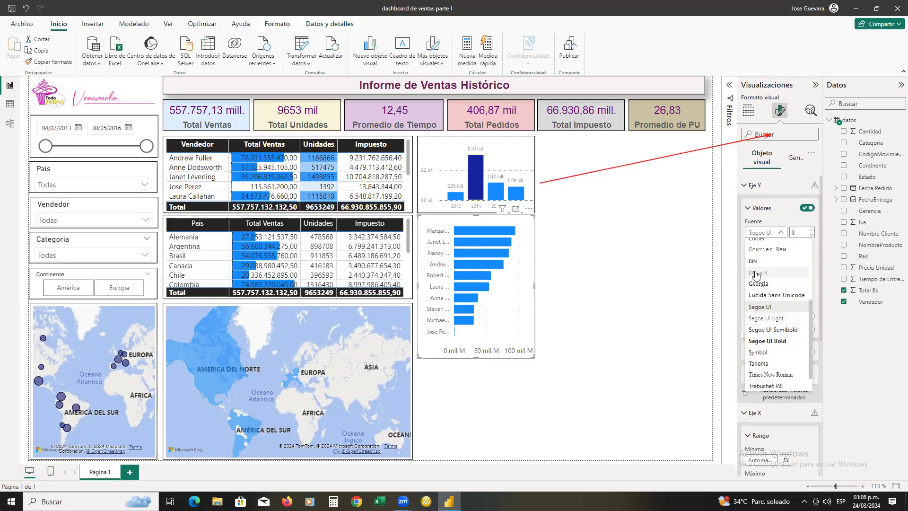
pyautogui.click(756, 273)
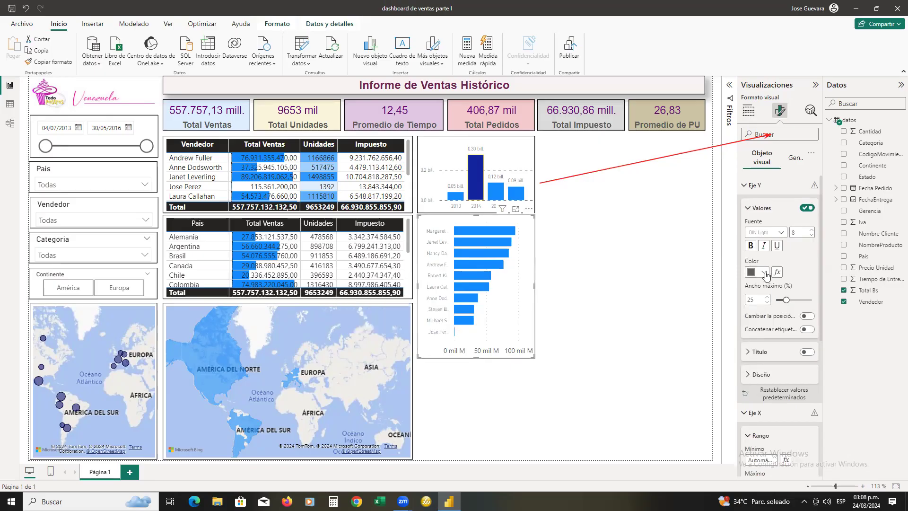
pyautogui.click(764, 274)
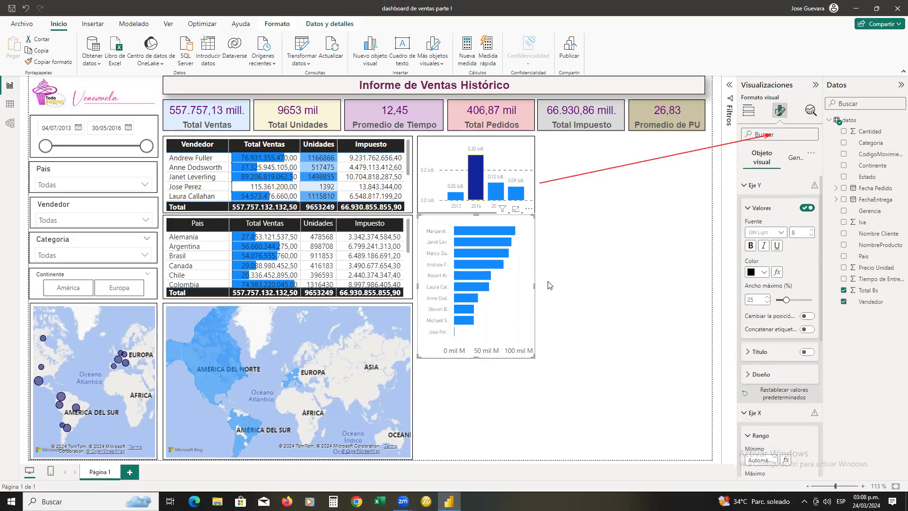
pyautogui.click(745, 187)
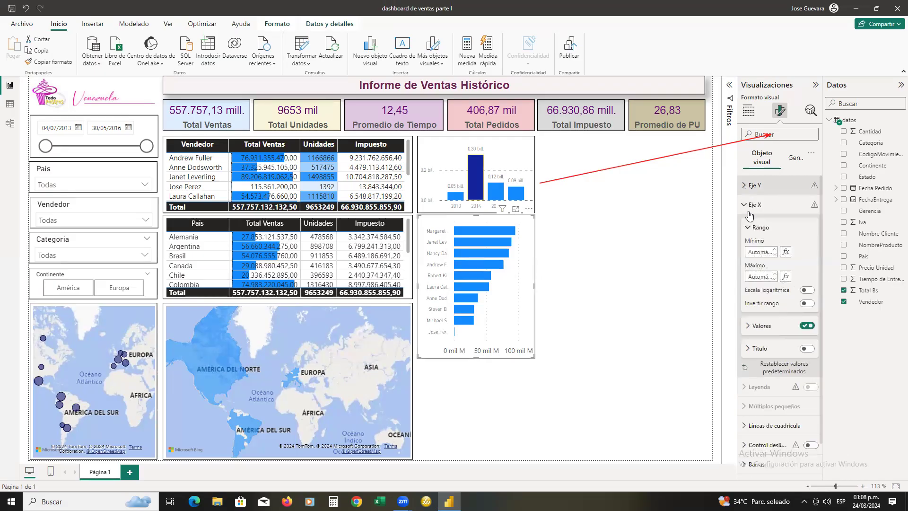
# Step: Set the font of the vendor bar chart's X-axis values to DIN Light
pyautogui.click(747, 206)
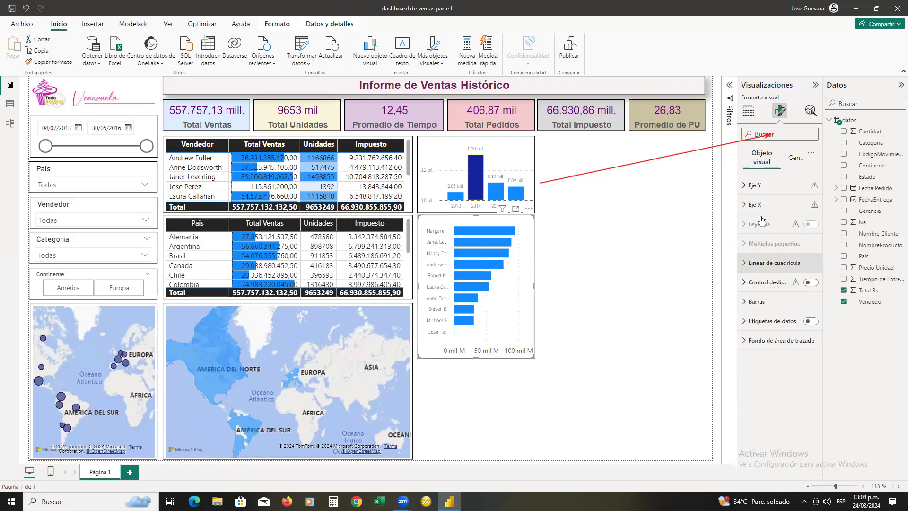
pyautogui.click(745, 206)
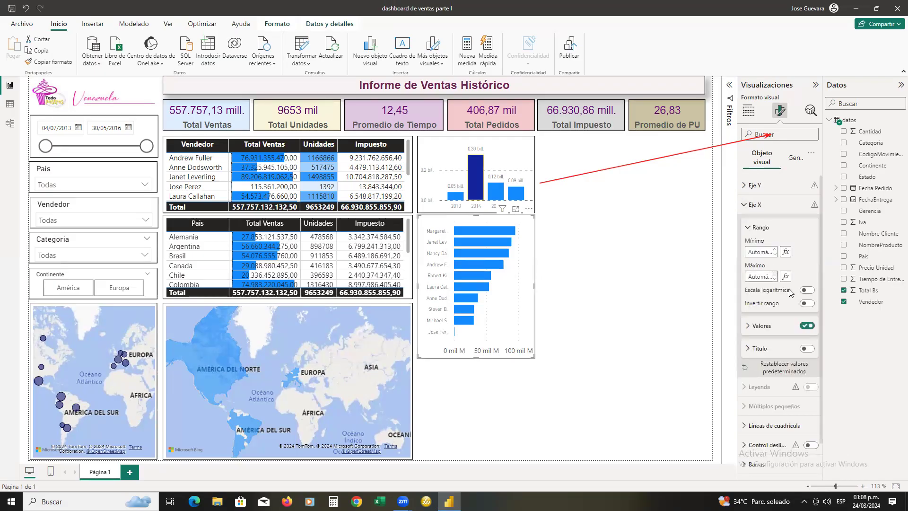
pyautogui.click(749, 328)
pyautogui.click(811, 353)
pyautogui.click(780, 350)
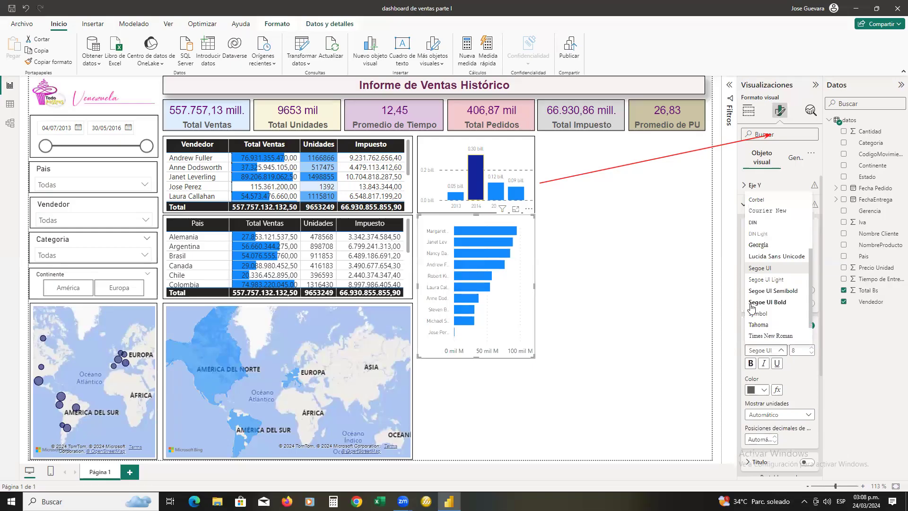
pyautogui.click(758, 234)
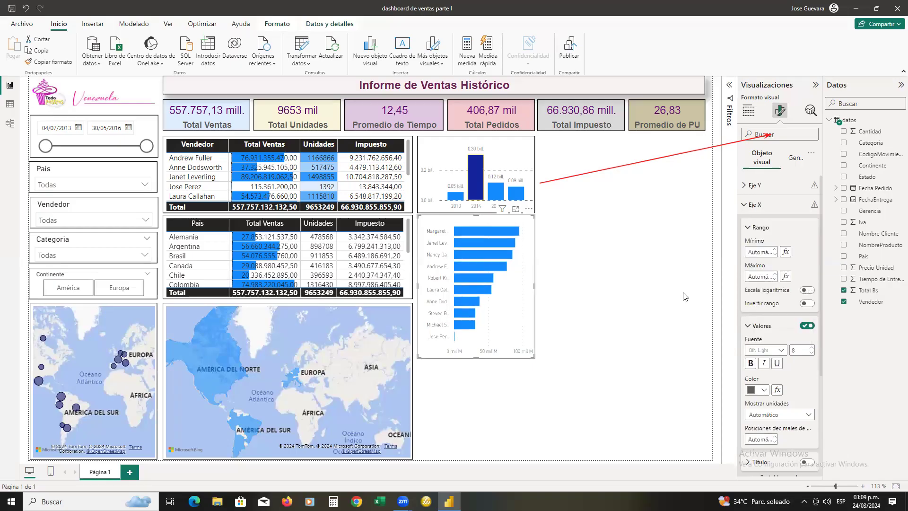
# Step: Try adjusting the minimum category height in the vendor bar chart's Y-axis layout and leave it at 20
pyautogui.click(741, 187)
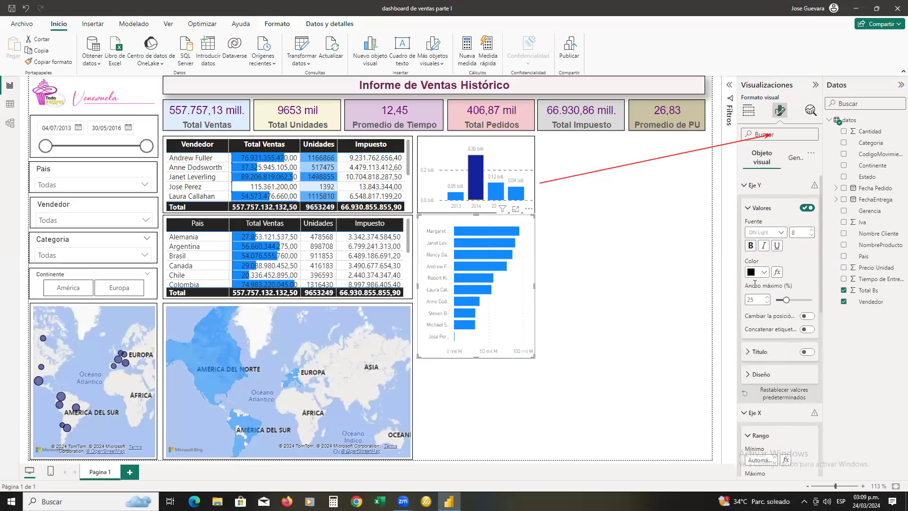
pyautogui.click(750, 375)
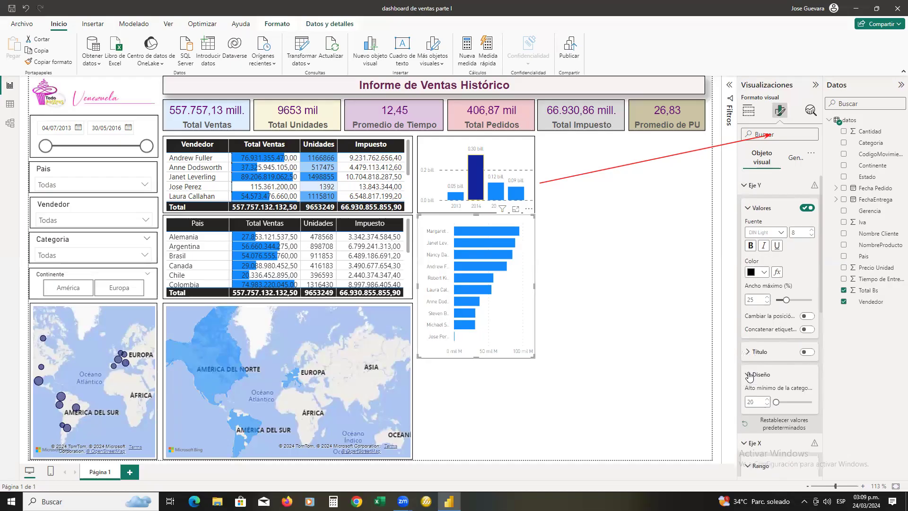
pyautogui.scroll(-3, 749, 377)
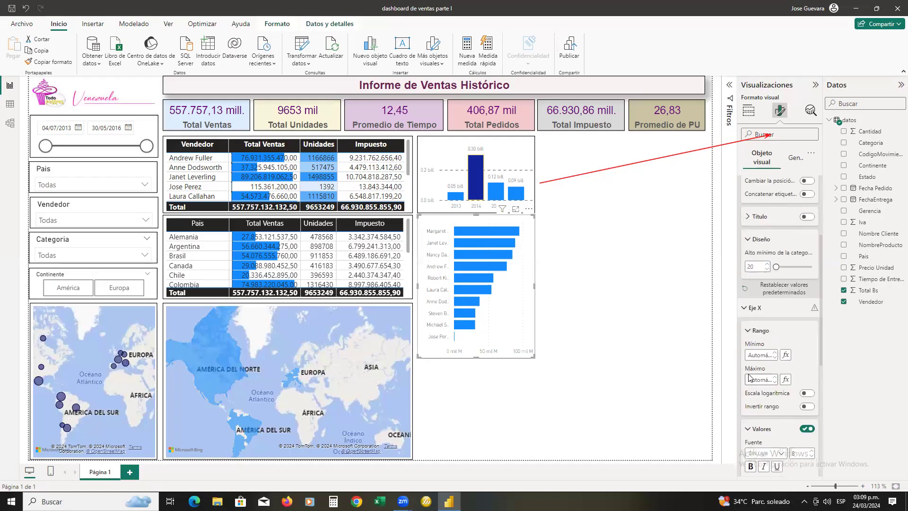
pyautogui.click(789, 267)
pyautogui.click(775, 266)
pyautogui.scroll(3, 802, 309)
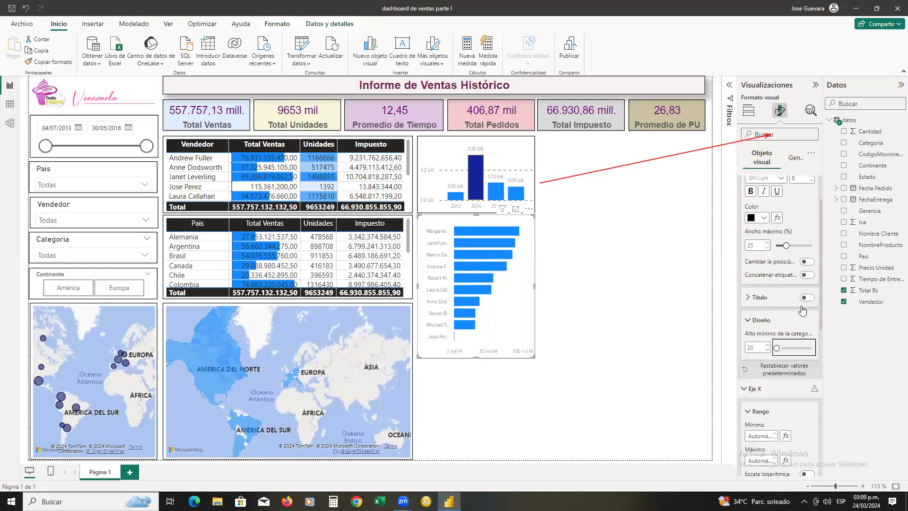
pyautogui.scroll(2, 799, 302)
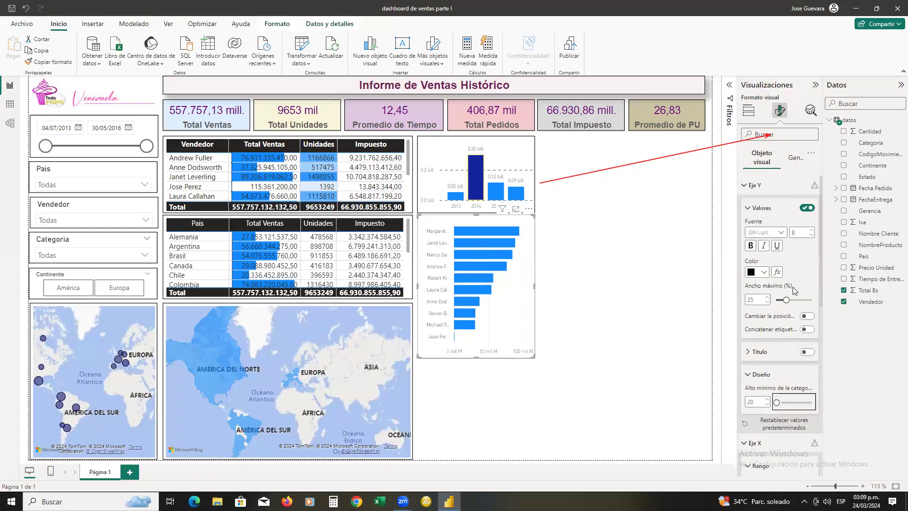
pyautogui.click(740, 188)
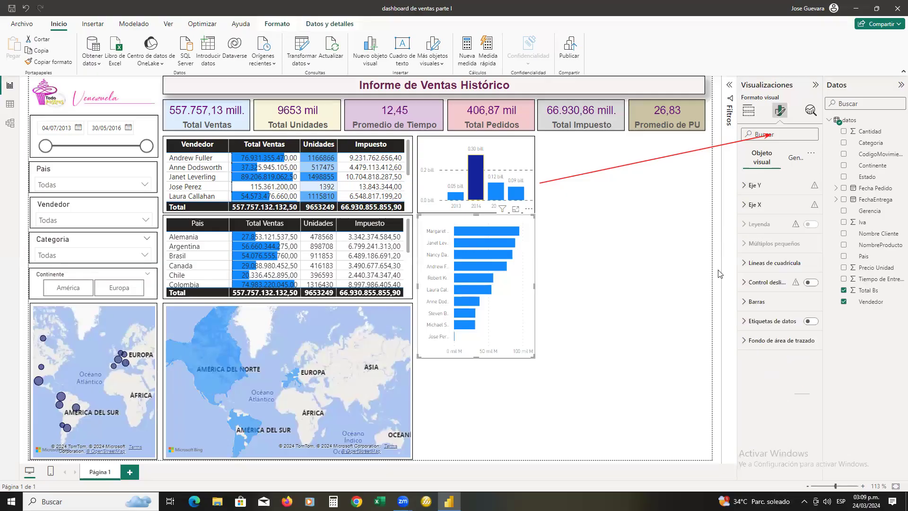
# Step: Give the vendor bar chart's vertical gridlines the dotted style (Puntos) and a dark color
pyautogui.click(757, 263)
pyautogui.click(772, 315)
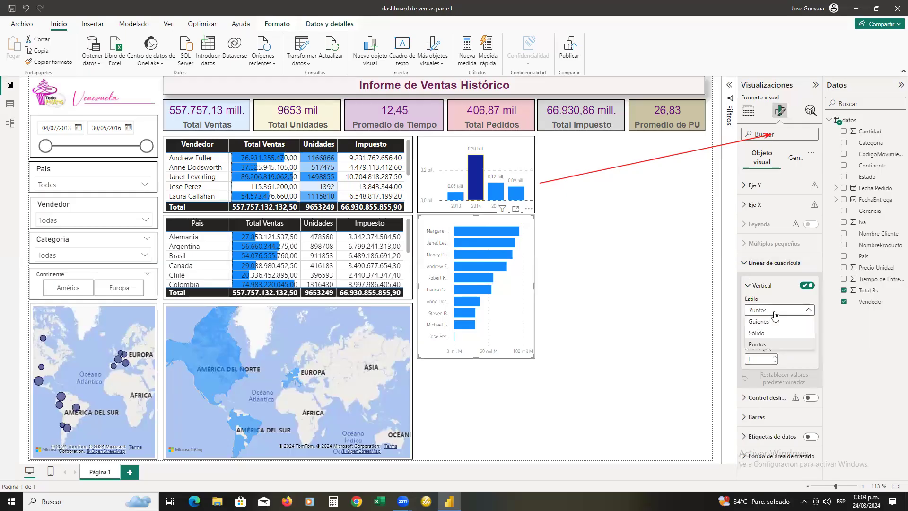
pyautogui.click(770, 344)
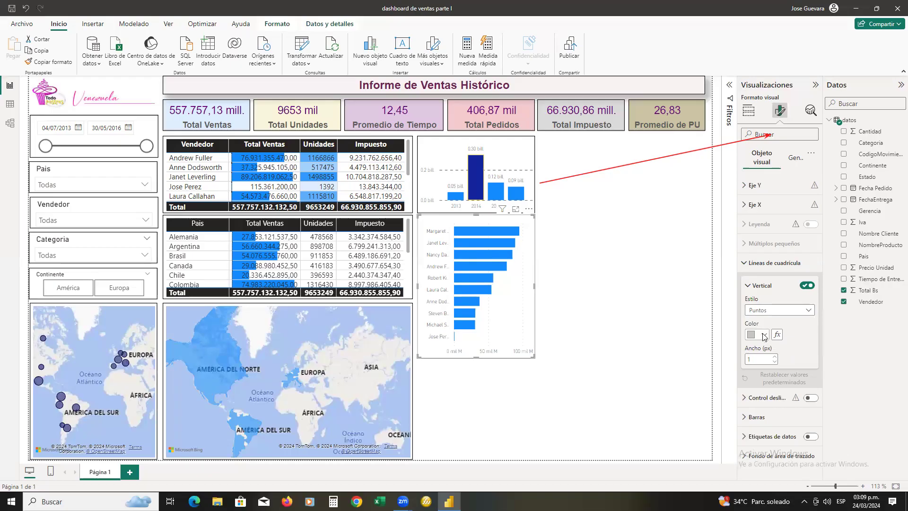
pyautogui.click(761, 334)
pyautogui.click(769, 294)
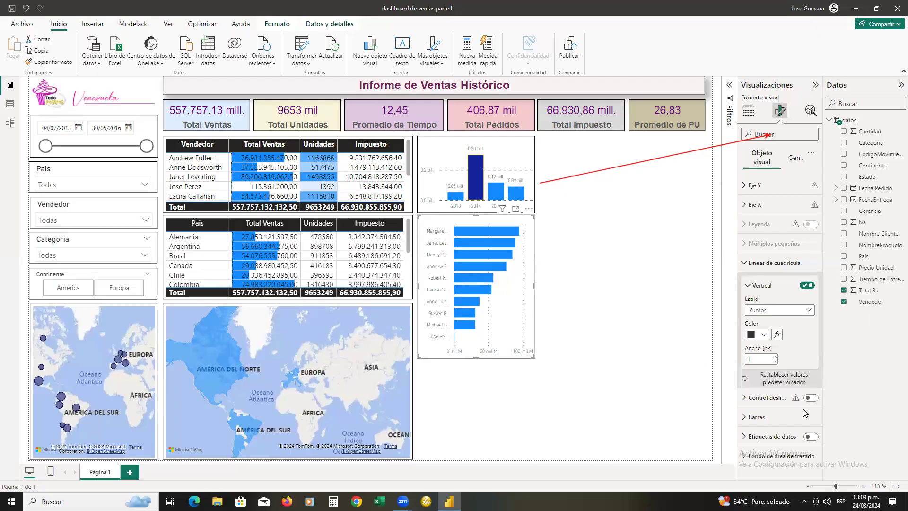
# Step: Change the color of all bars in the vendor bar chart to purple
pyautogui.click(758, 425)
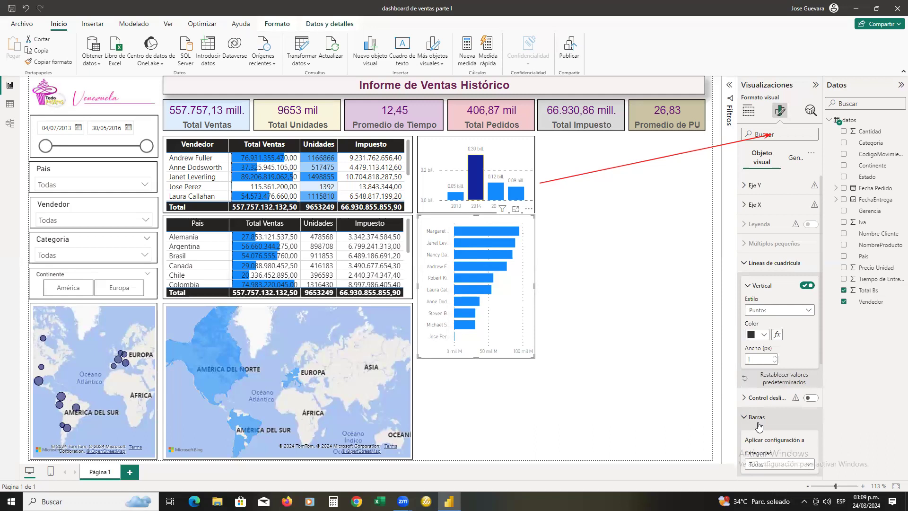
pyautogui.scroll(-3, 758, 425)
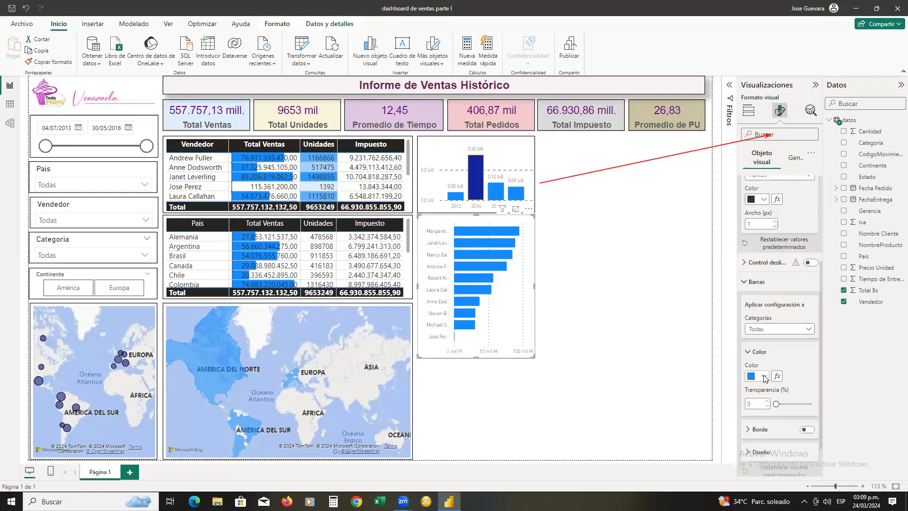
pyautogui.click(761, 376)
pyautogui.click(843, 303)
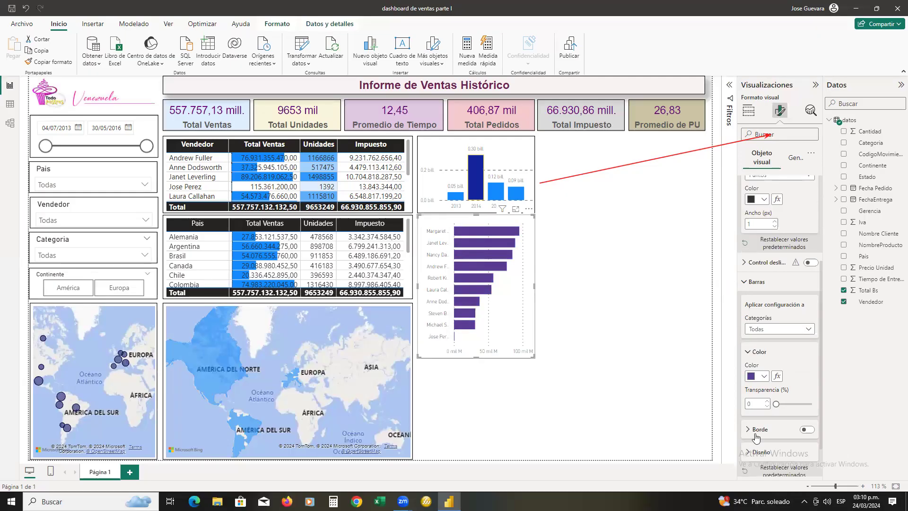
# Step: Reduce the spacing between categories in the vendor bar chart's bar layout to 5 and deselect the chart
pyautogui.scroll(-1, 756, 438)
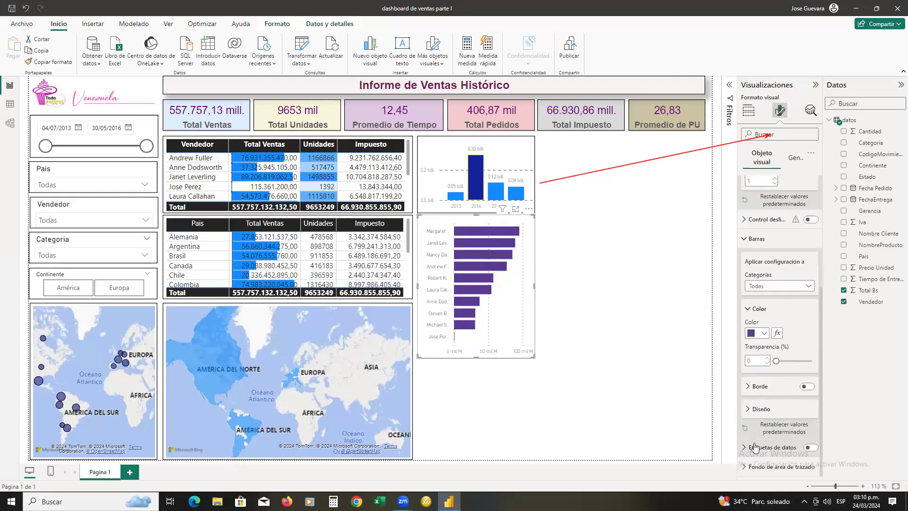
pyautogui.scroll(3, 759, 340)
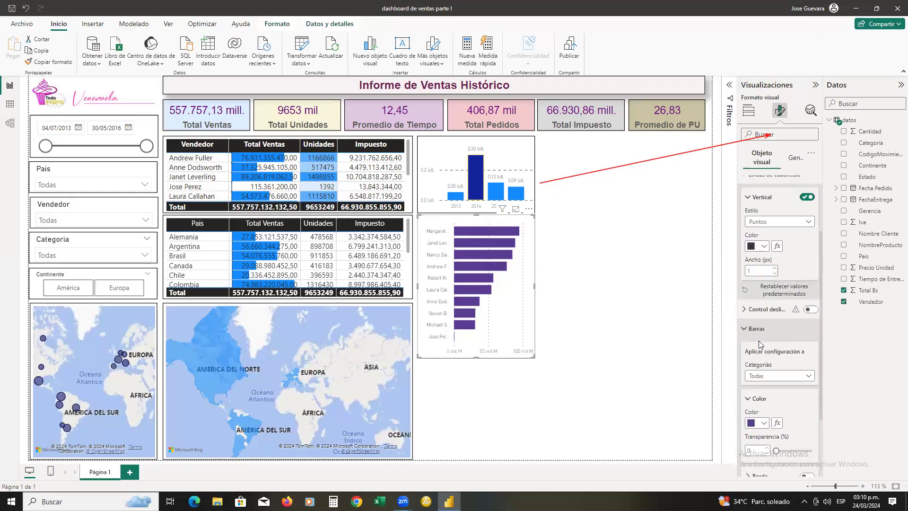
pyautogui.scroll(-3, 741, 371)
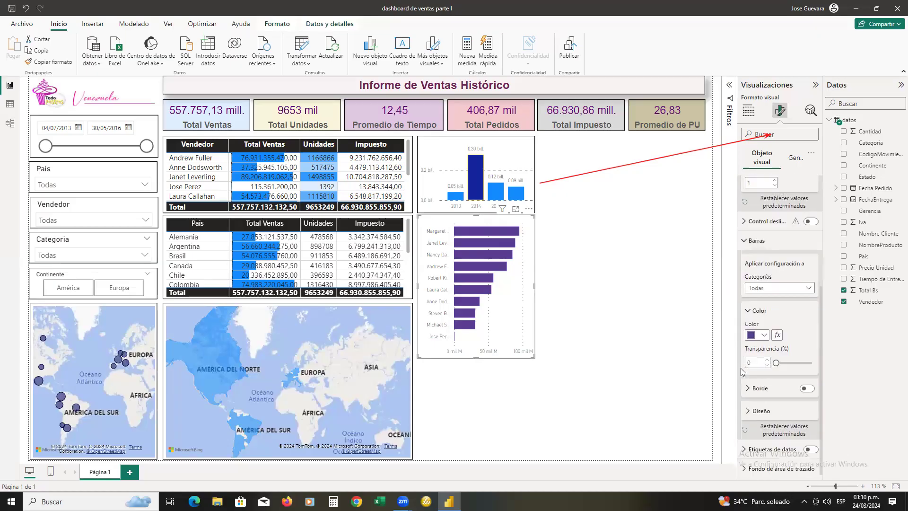
pyautogui.click(750, 409)
pyautogui.scroll(-2, 757, 411)
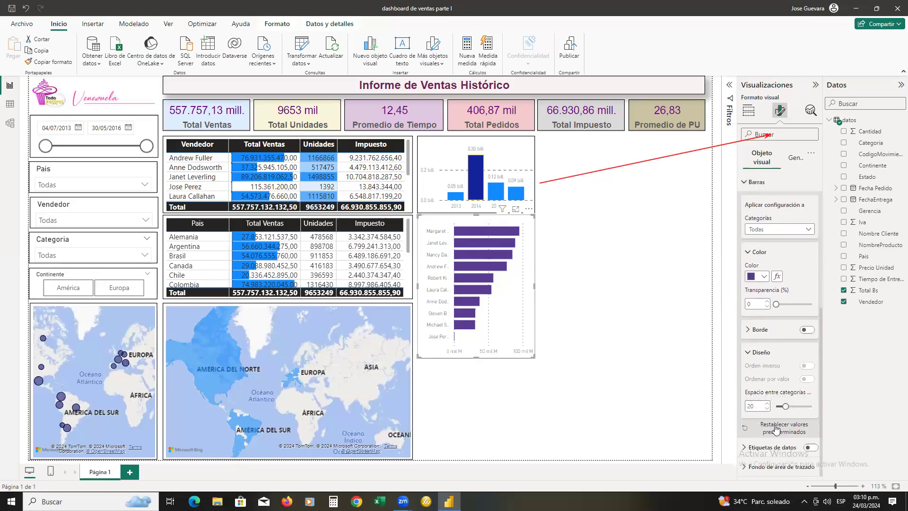
pyautogui.moveTo(785, 406); pyautogui.dragTo(778, 405)
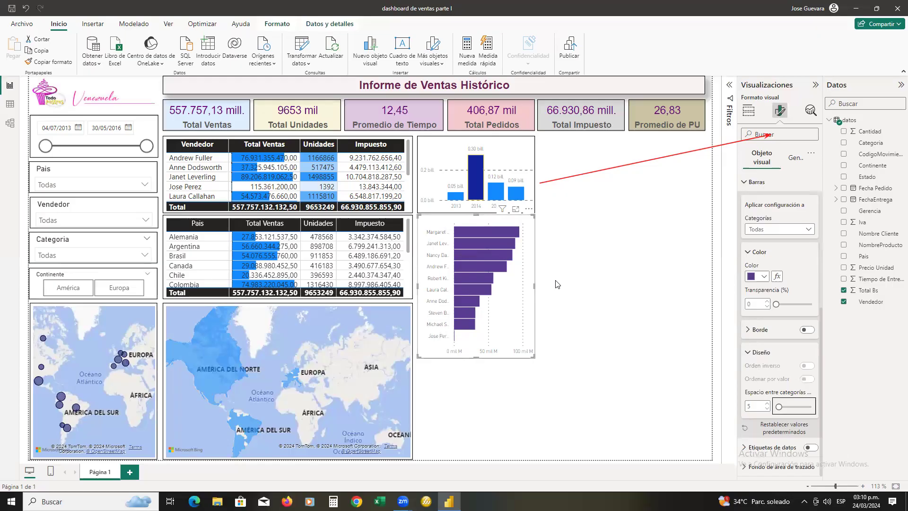
pyautogui.click(598, 245)
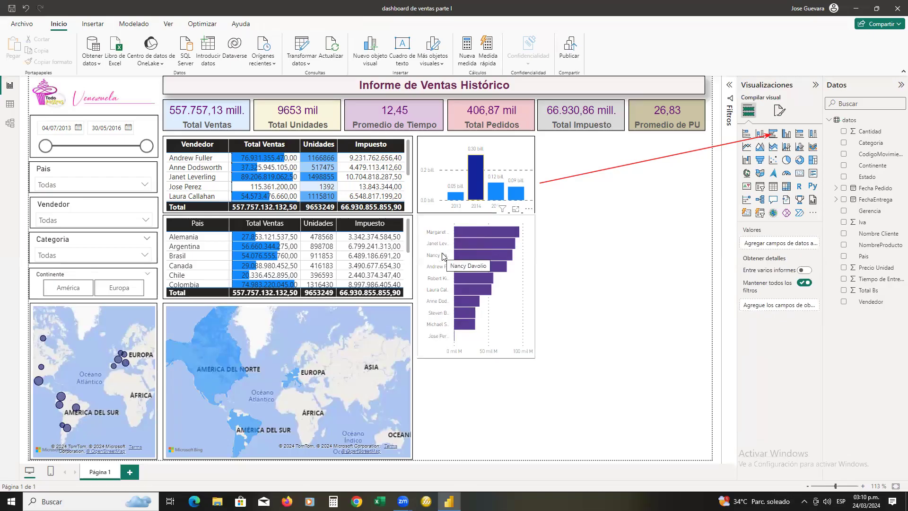
pyautogui.moveTo(476, 266)
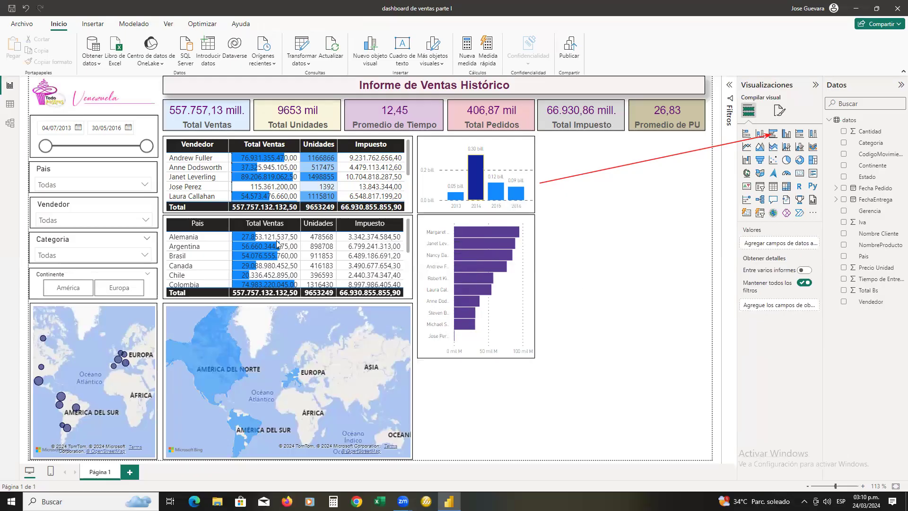
pyautogui.click(644, 157)
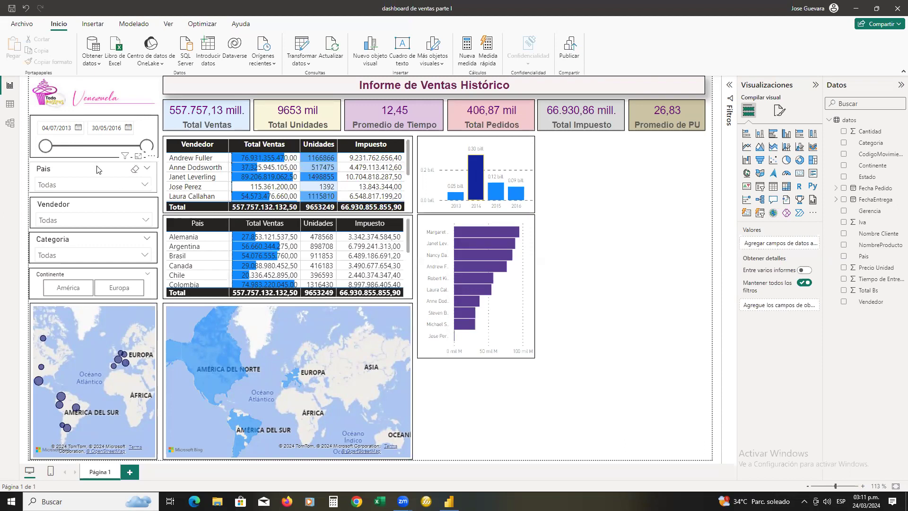
# Step: Filter the dashboard by the Frutas/Verduras category and clear the category filter again
pyautogui.click(145, 257)
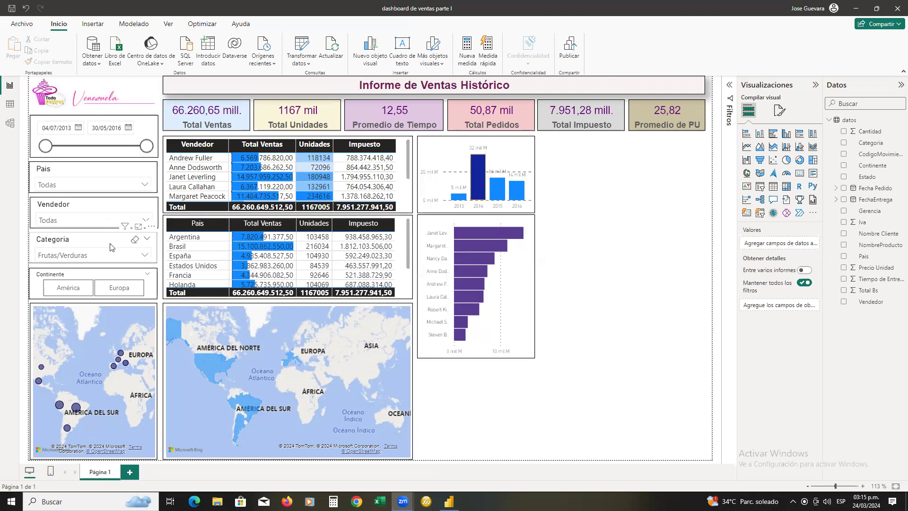
pyautogui.click(136, 244)
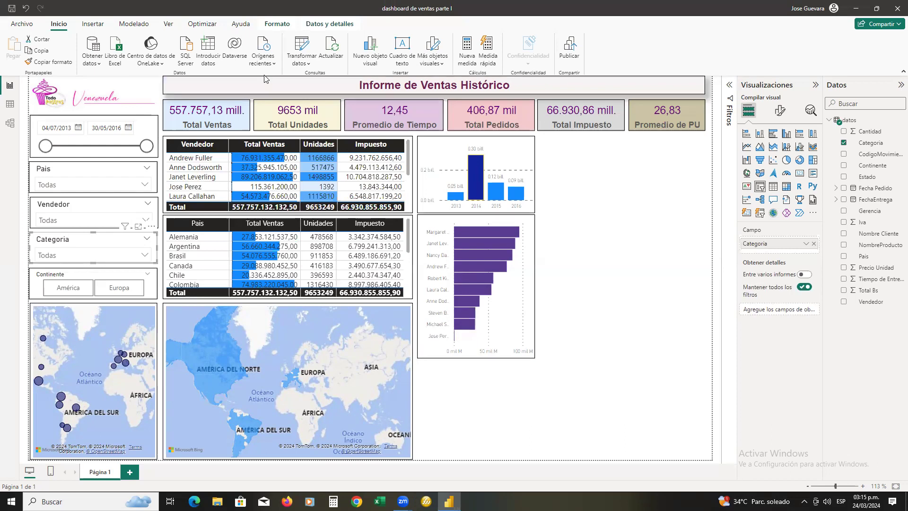
# Step: Save a copy of the report as "dashboard de ventas parte II" in the curso power bi folder
pyautogui.click(23, 27)
pyautogui.press('Escape')
pyautogui.click(54, 108)
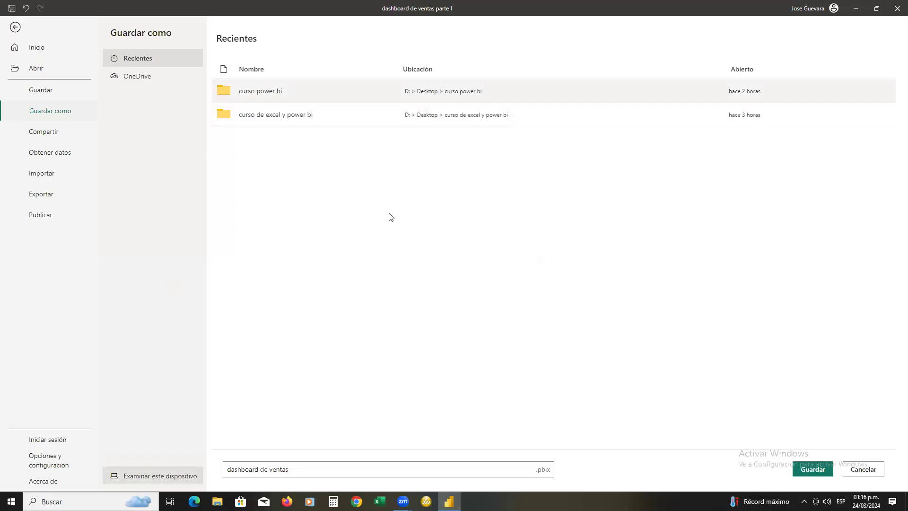
pyautogui.press('Escape')
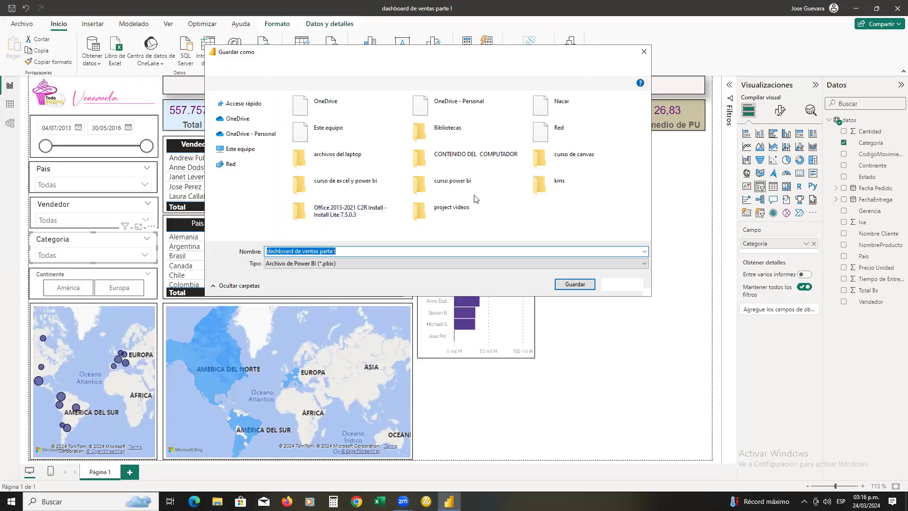
pyautogui.doubleClick(423, 183)
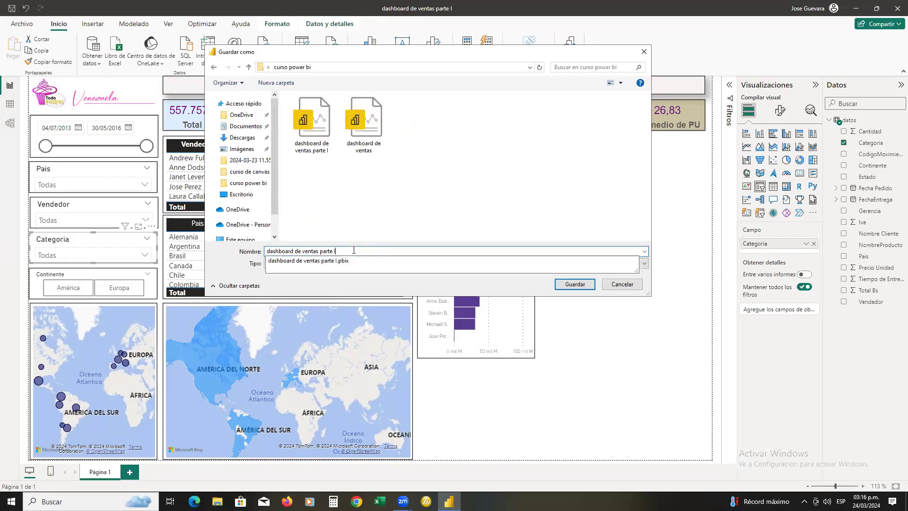
pyautogui.write('I')
pyautogui.click(577, 284)
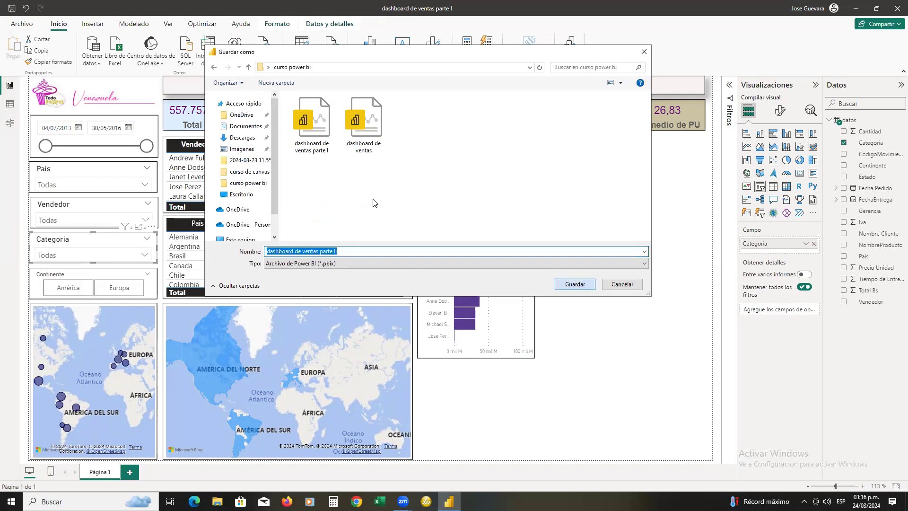